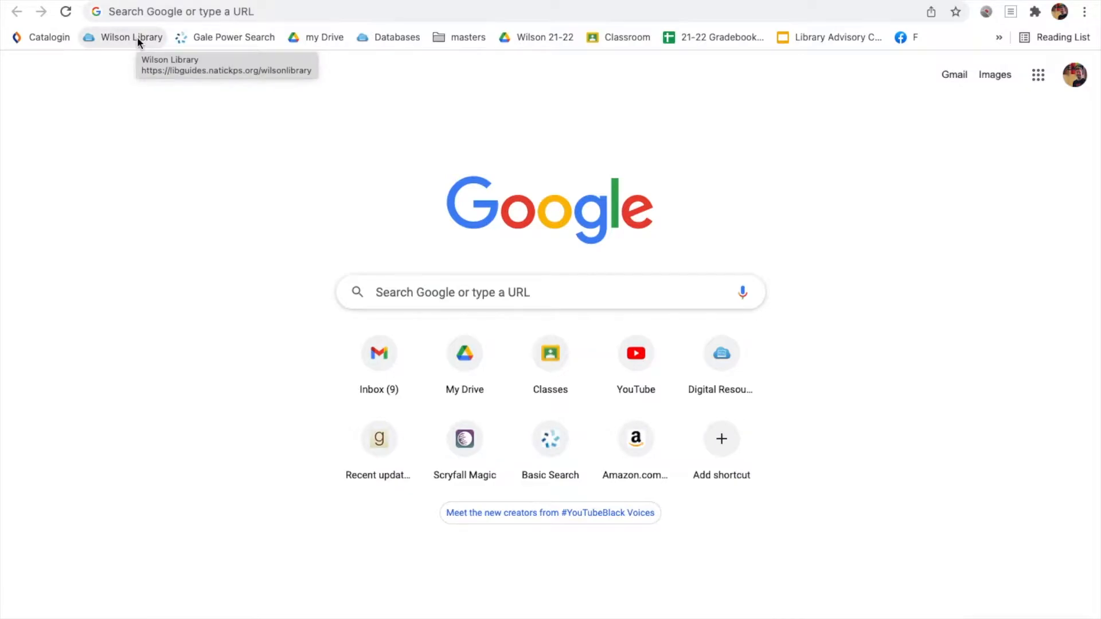
Open the Wilson Library site and go to its Invasive Species -- 6th Grade class project page.
left_click(137, 36)
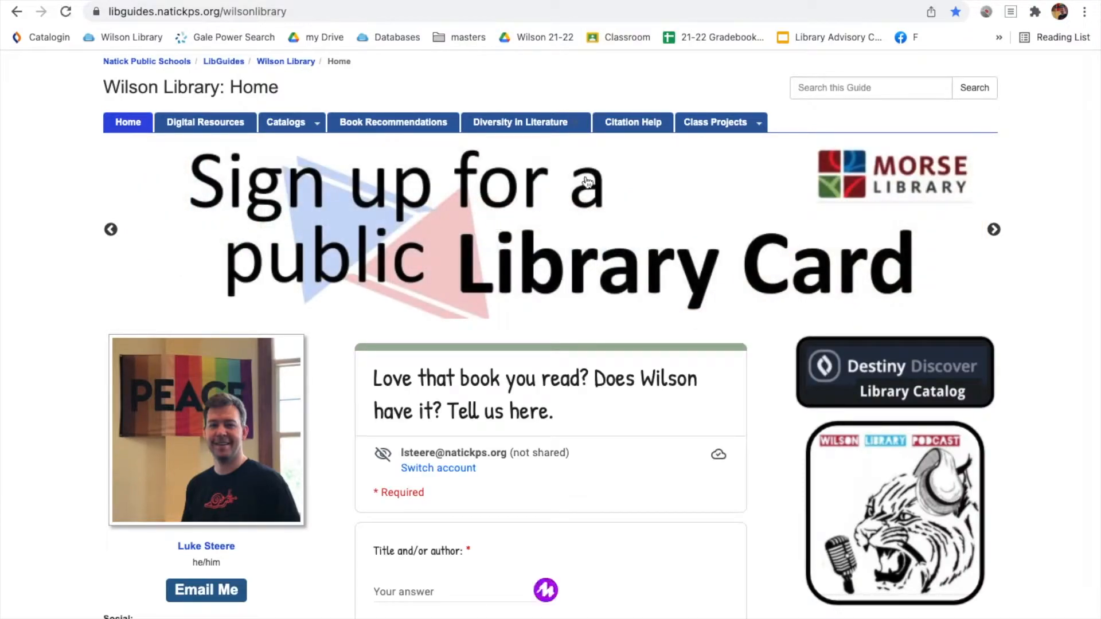
mouse_move(707, 132)
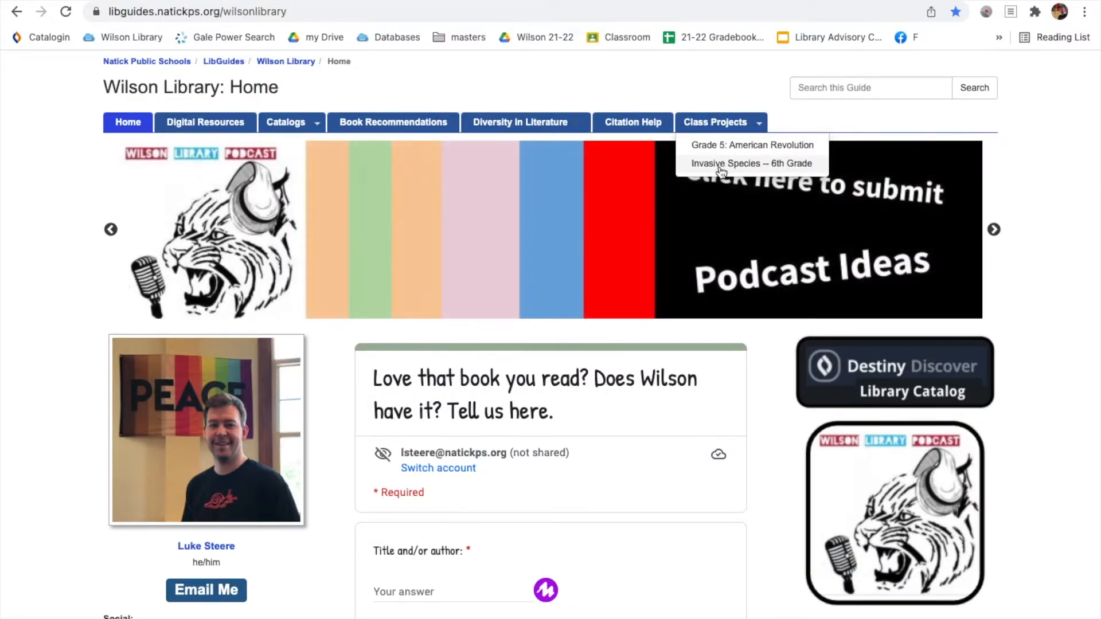
left_click(722, 166)
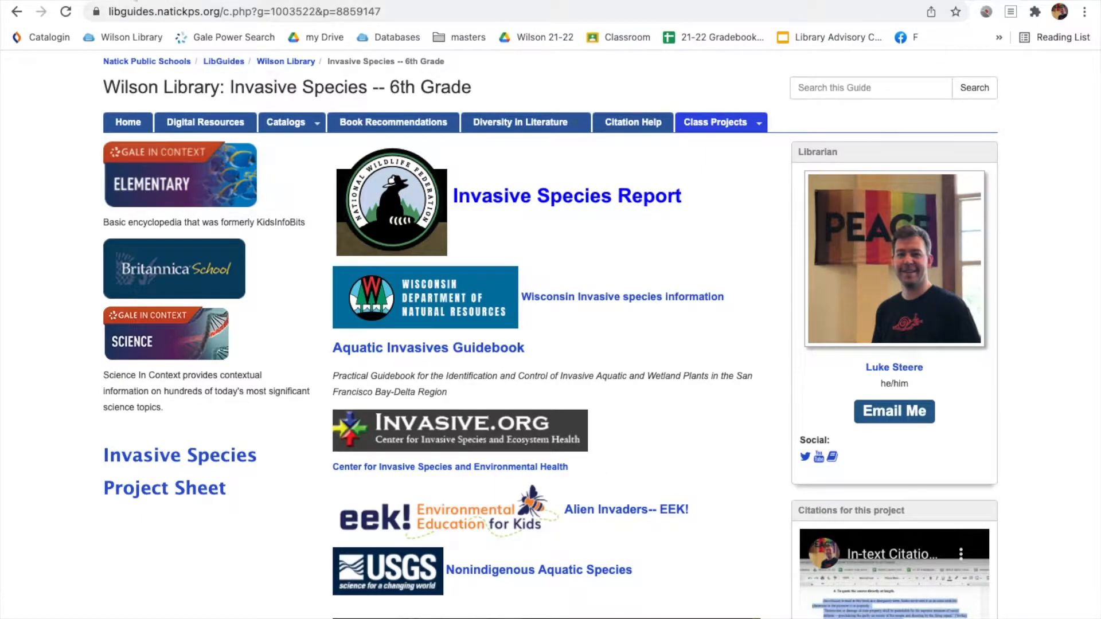
Switch to the Invasive Species Citation Document and place the cursor in the first empty row of the Sources Used table.
left_click(205, 0)
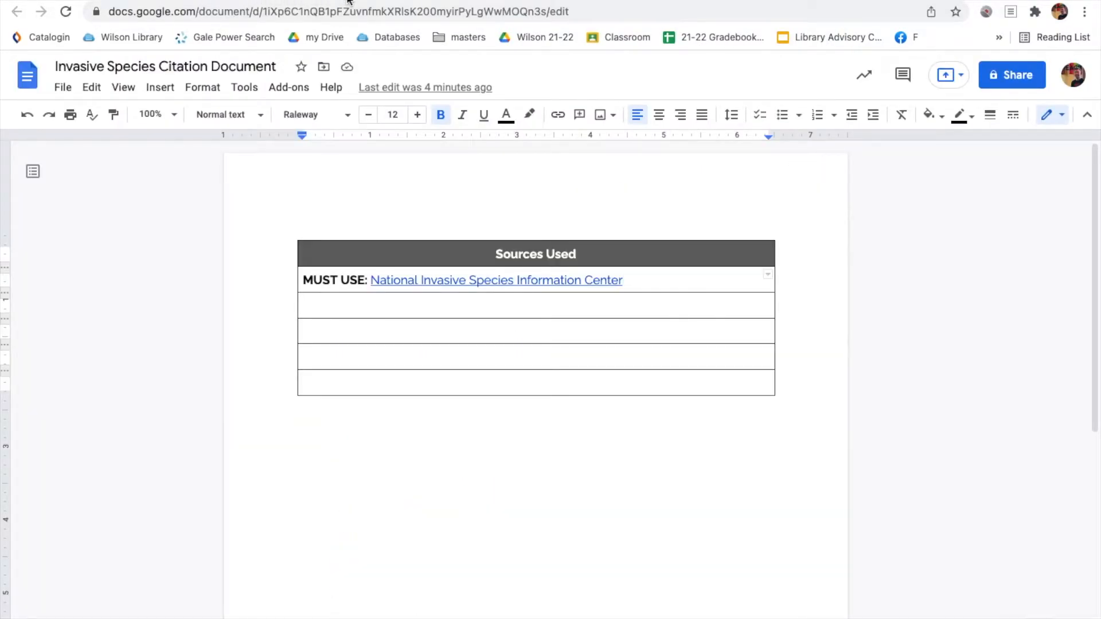
left_click_drag(495, 254, 580, 260)
left_click(413, 310)
Return to the library site and open the Works Cited Citation Guide from its Citation Help page.
left_click(155, 1)
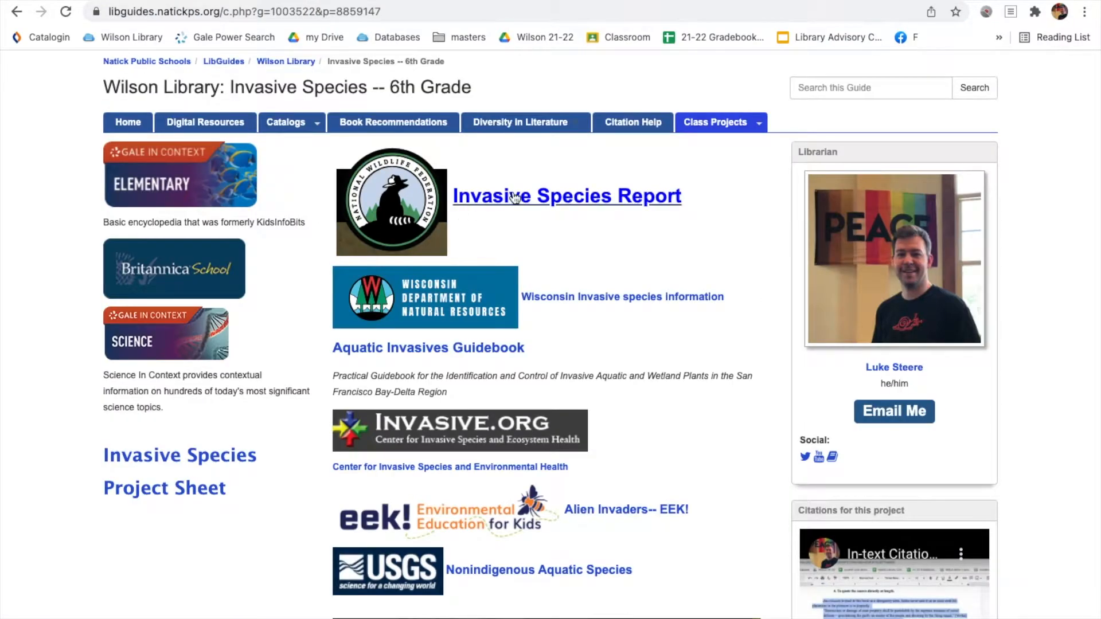
left_click(631, 123)
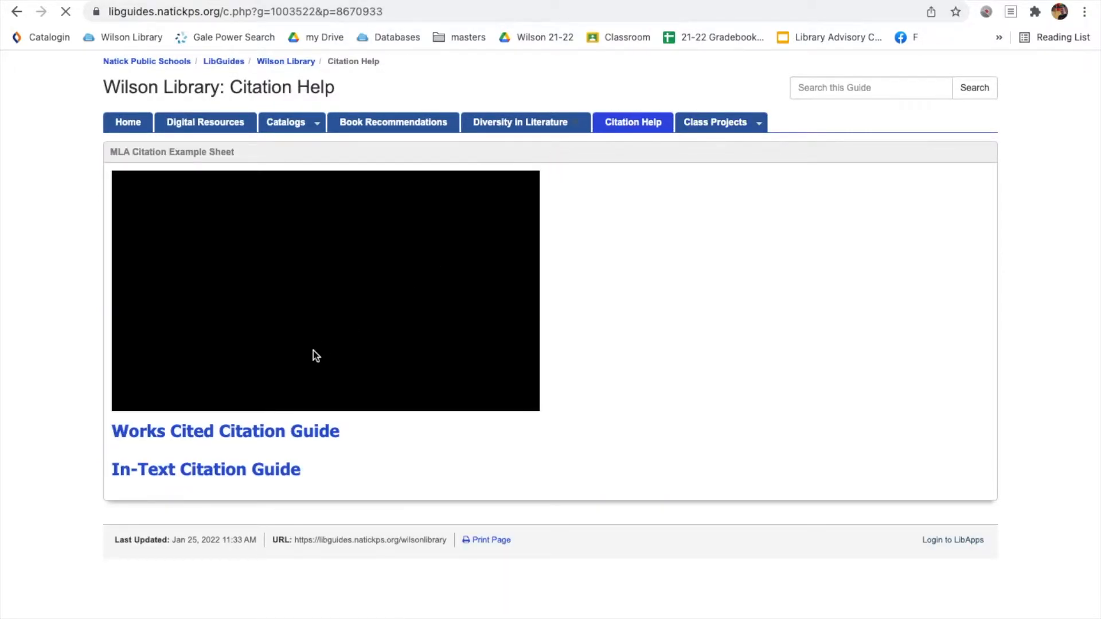
left_click(270, 436)
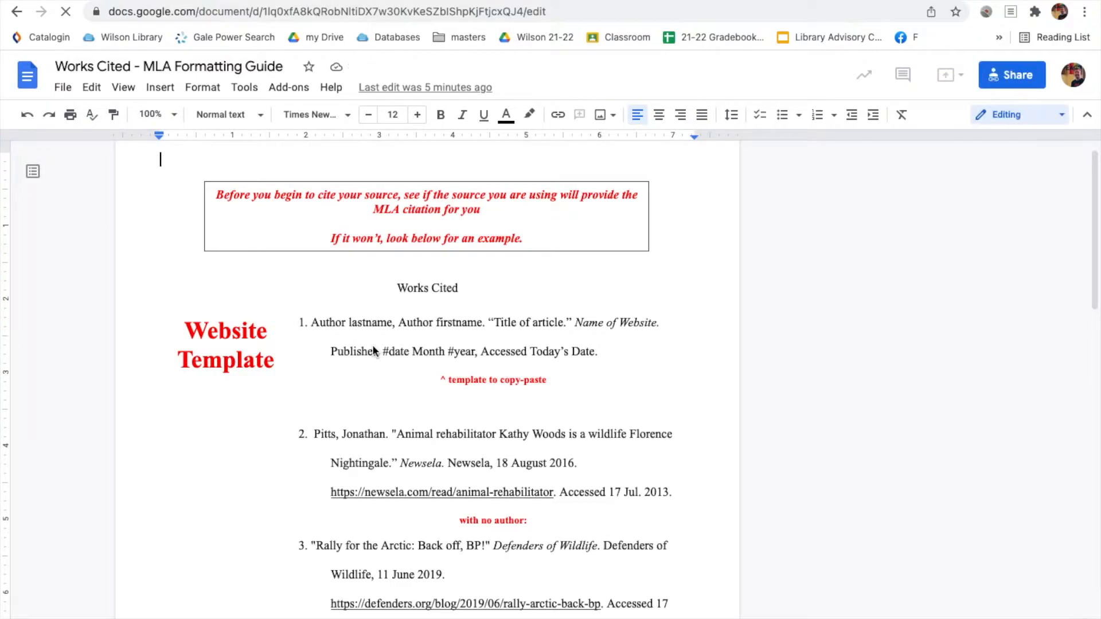
Review the MLA formatting guide's opening note, website template, and website, database, online image and YouTube examples.
left_click_drag(376, 212, 441, 212)
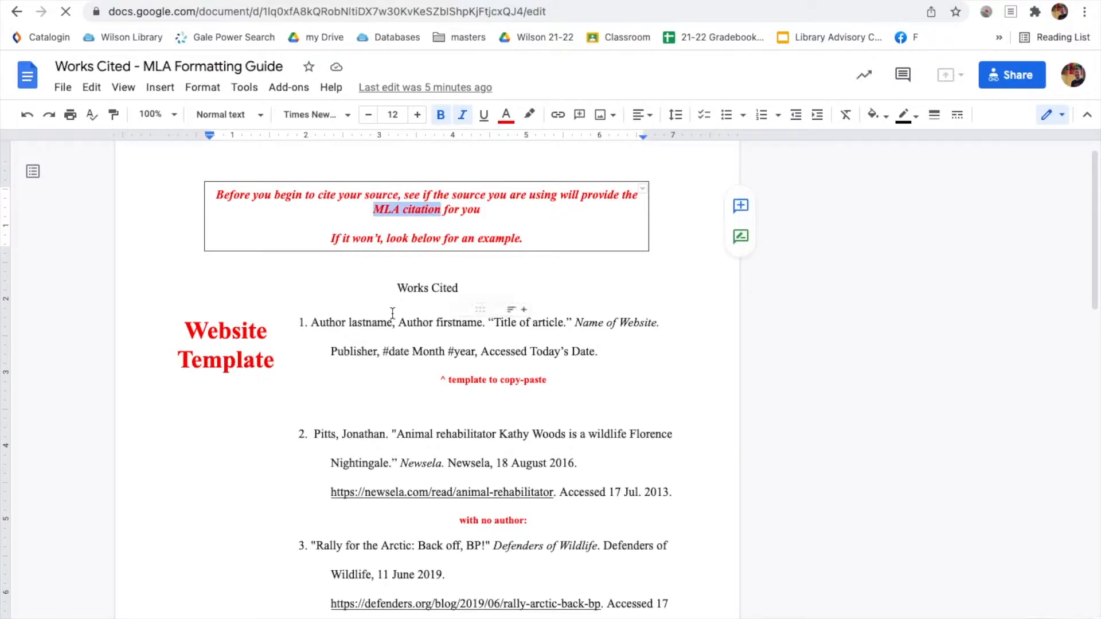
left_click(383, 351)
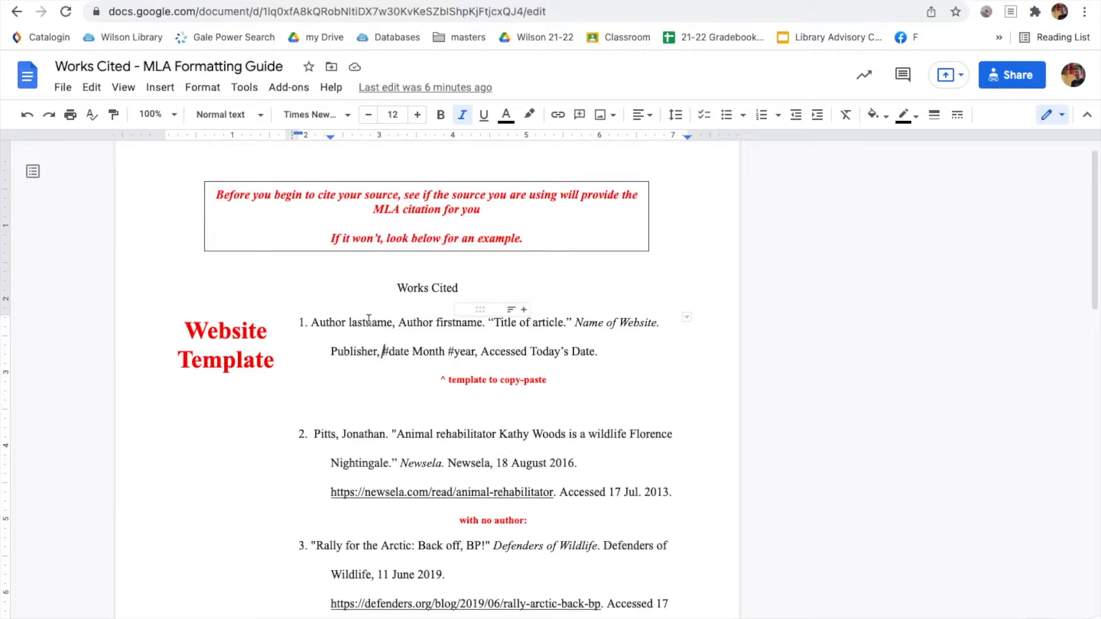
left_click(233, 331)
scroll(253, 409, "down", 4)
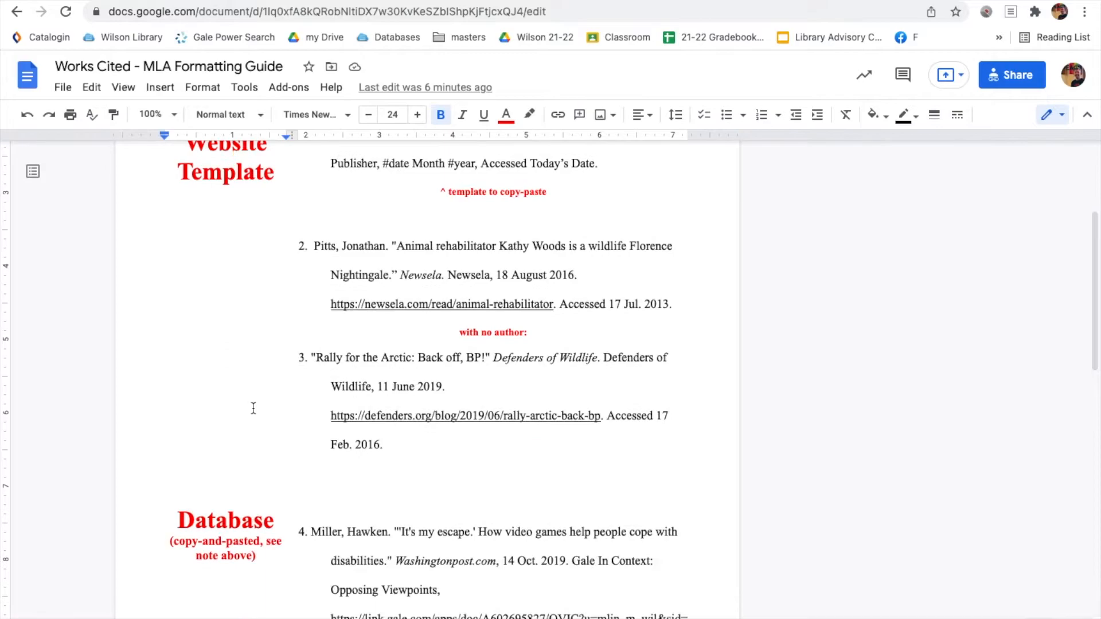
left_click(415, 256)
left_click(393, 351)
scroll(393, 351, "down", 5)
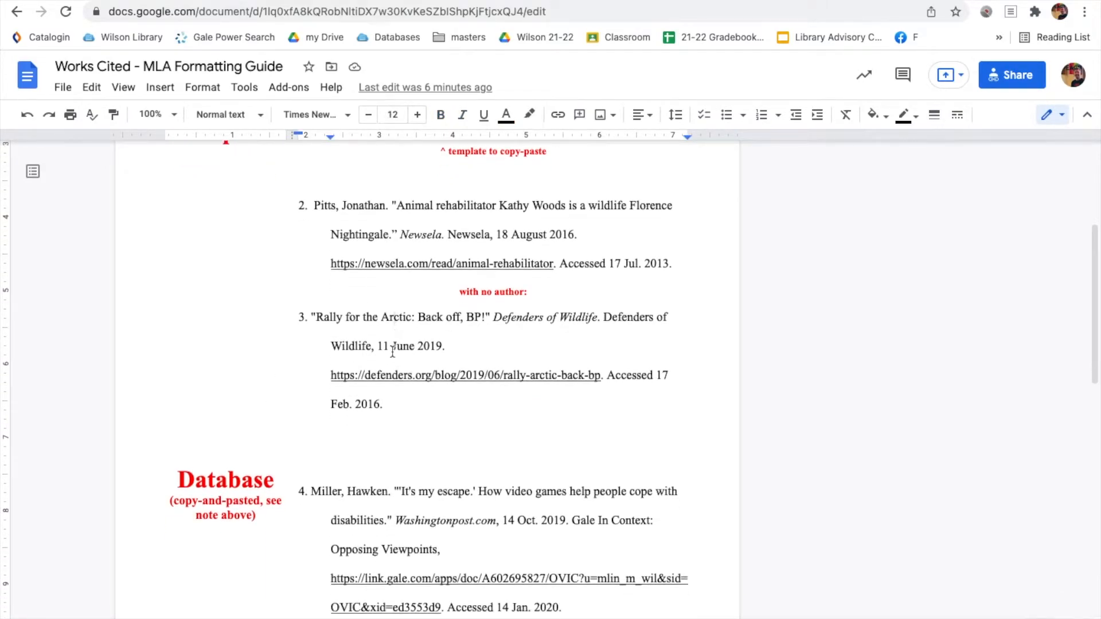
left_click(421, 290)
scroll(421, 289, "down", 12)
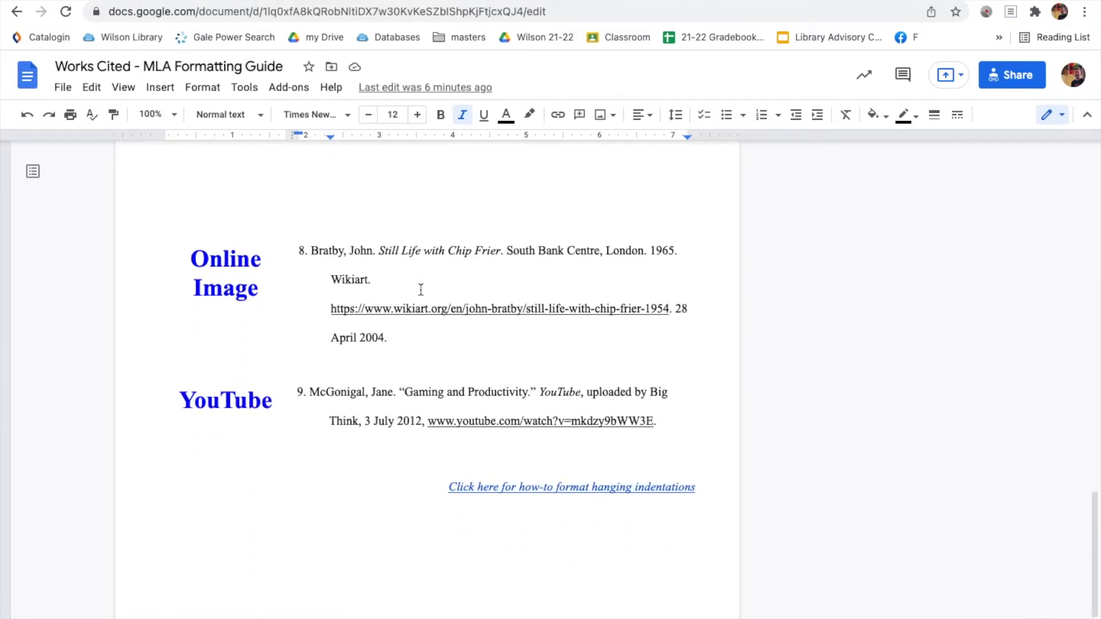
Copy the website citation template from the guide into the first empty Sources Used row of the Invasive Species Citation Document.
scroll(421, 290, "up", 15)
left_click_drag(298, 344, 610, 371)
key("ctrl+c")
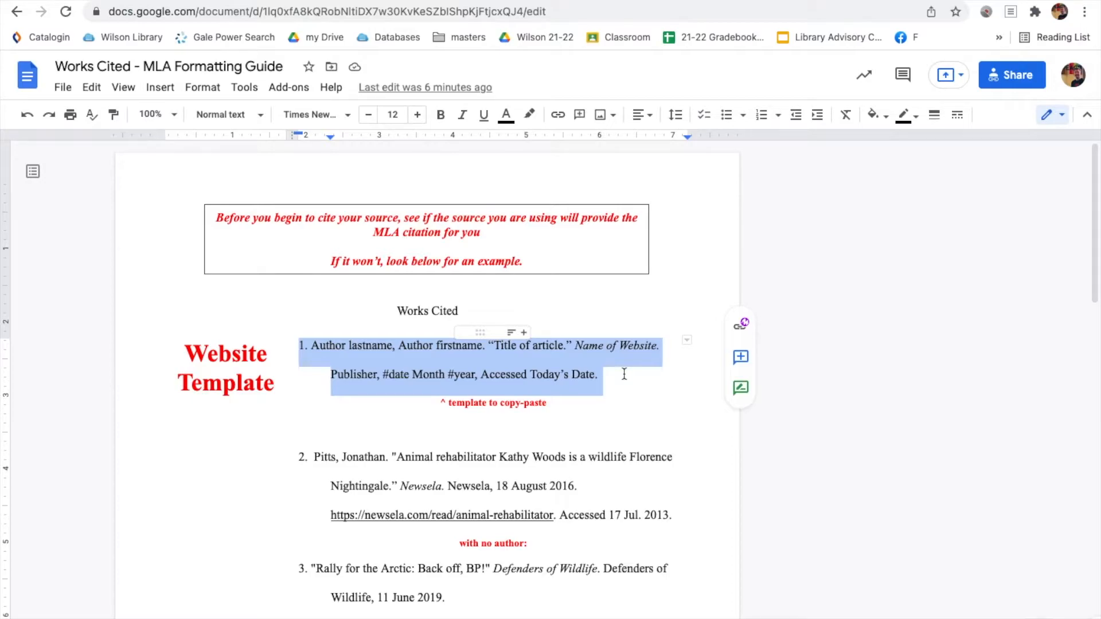
key("ctrl+Tab")
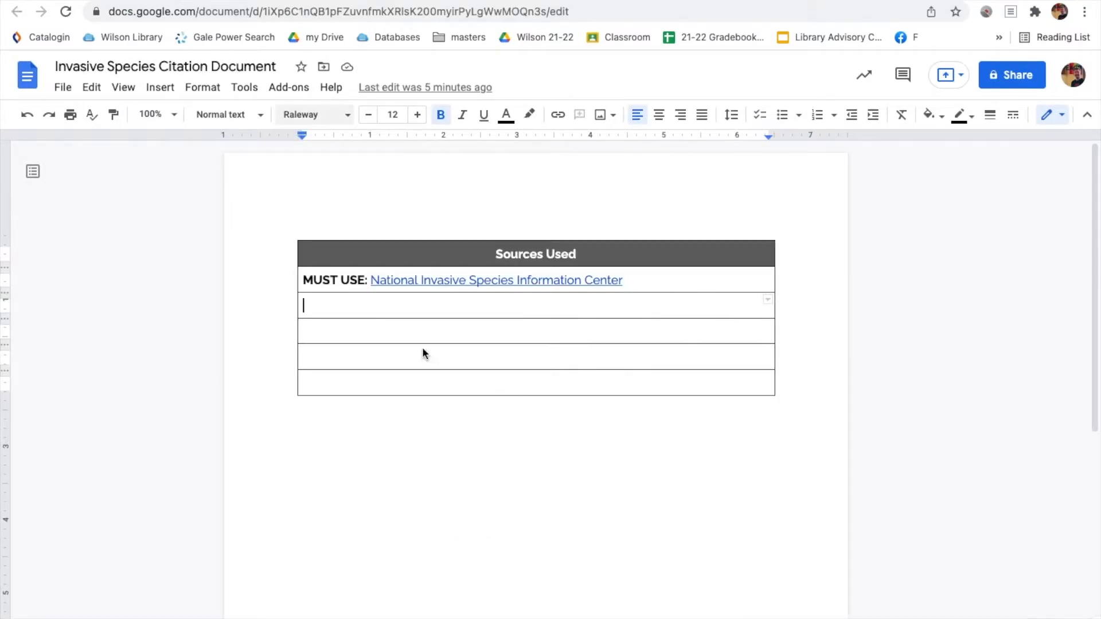
left_click(385, 308)
key("ctrl+v")
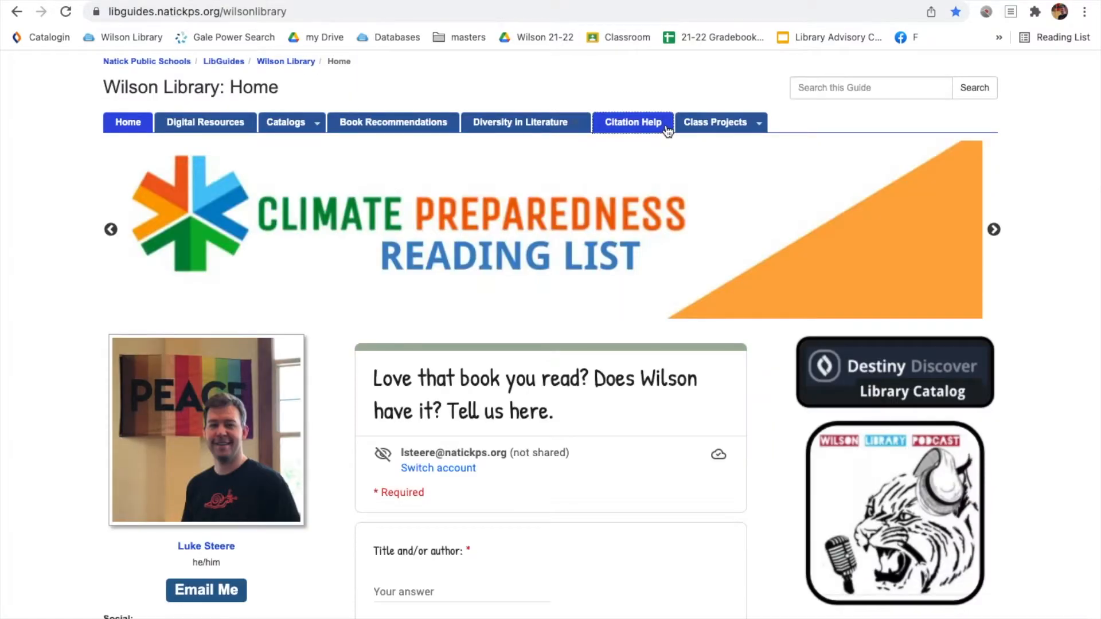
Reopen the library's Invasive Species -- 6th Grade page and follow the Alien Invaders-- EEK! source link.
left_click(664, 130)
mouse_move(705, 132)
left_click(707, 163)
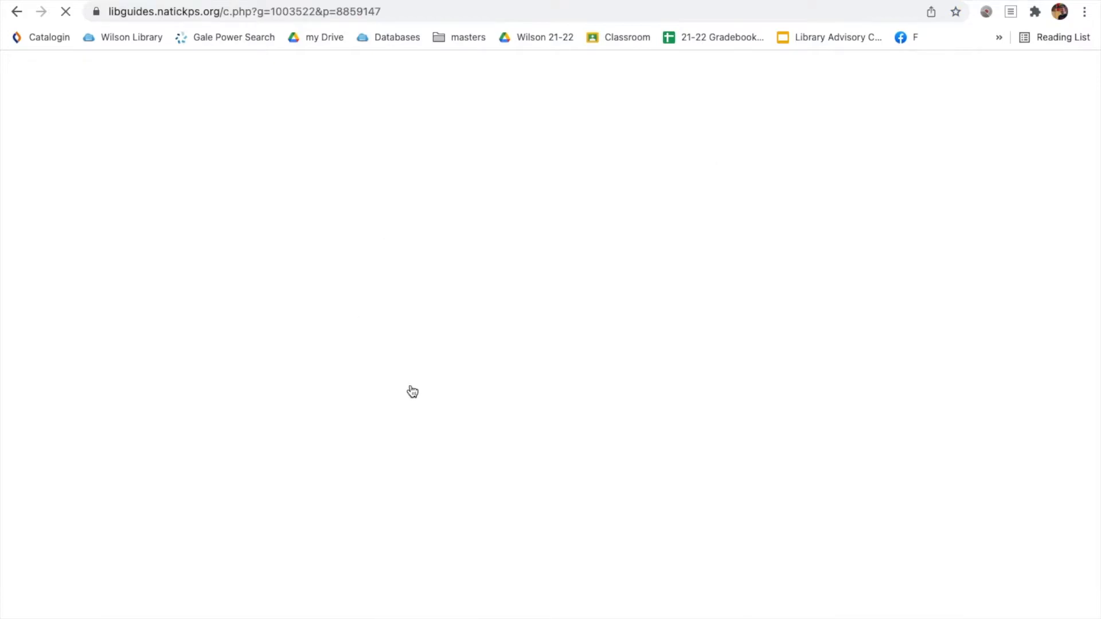
scroll(459, 381, "down", 3)
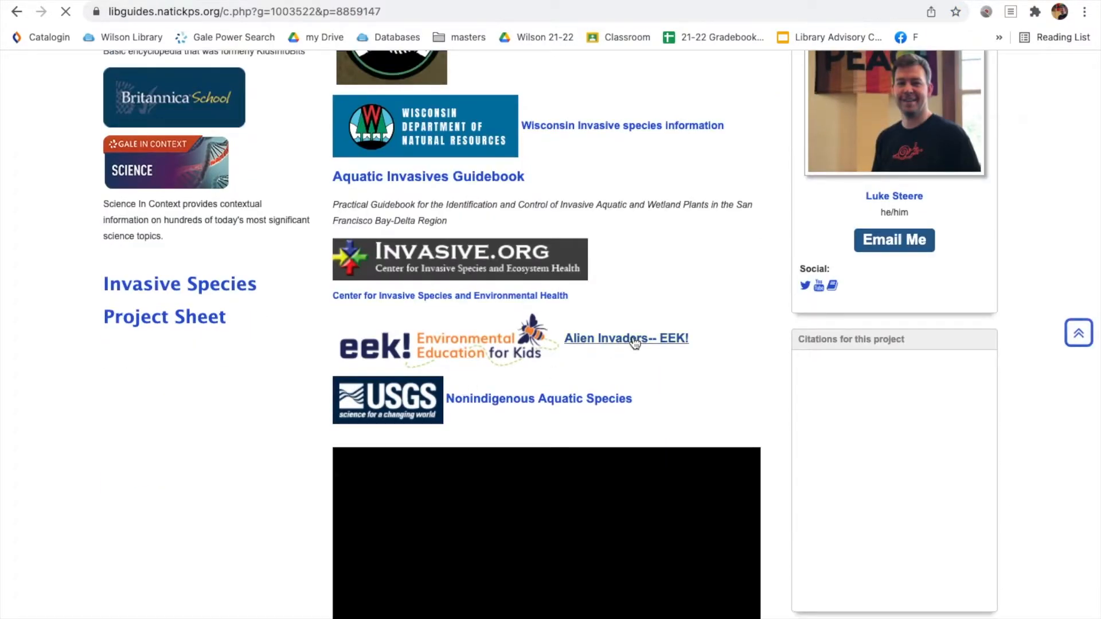
left_click(634, 340)
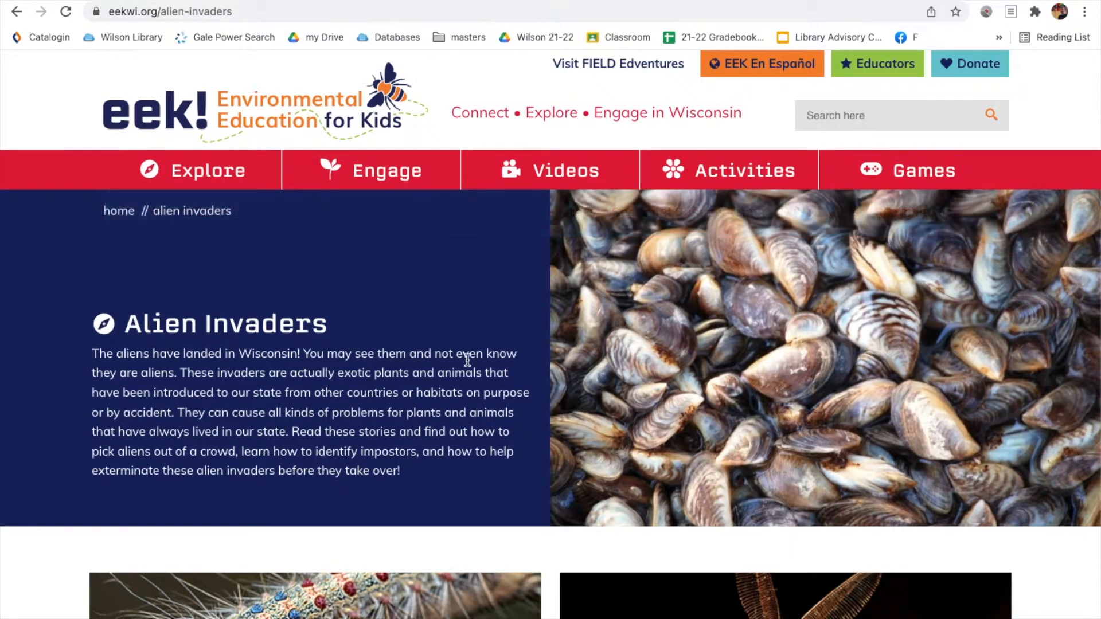
Select the author name placeholders in the citation document's template entry and return to the Alien Invaders page.
scroll(467, 361, "down", 1)
left_click(319, 2)
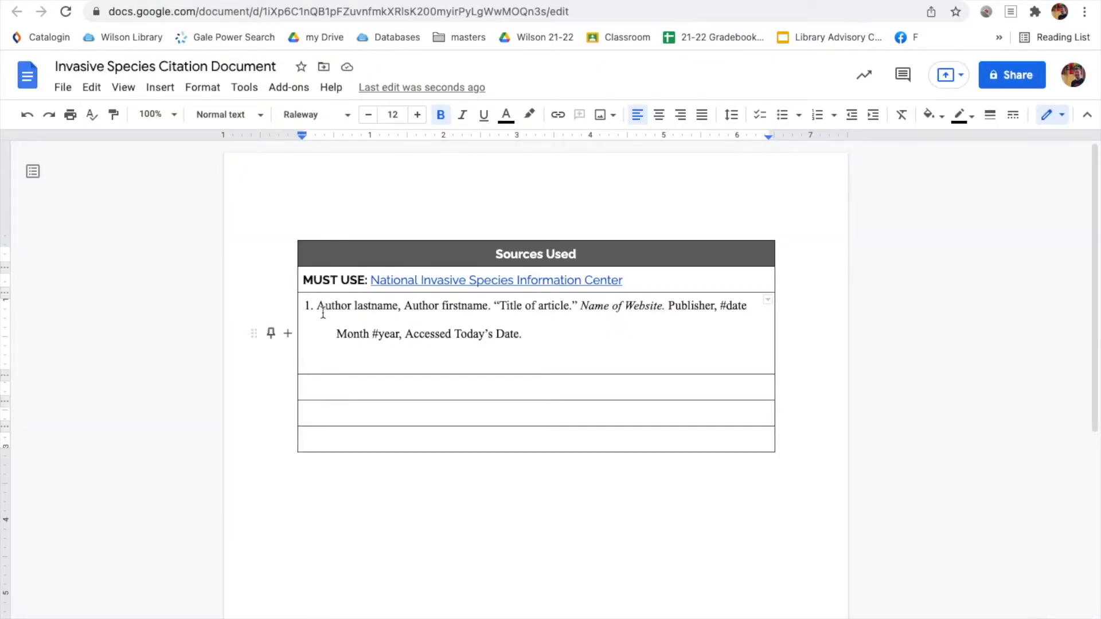
left_click_drag(316, 308, 494, 310)
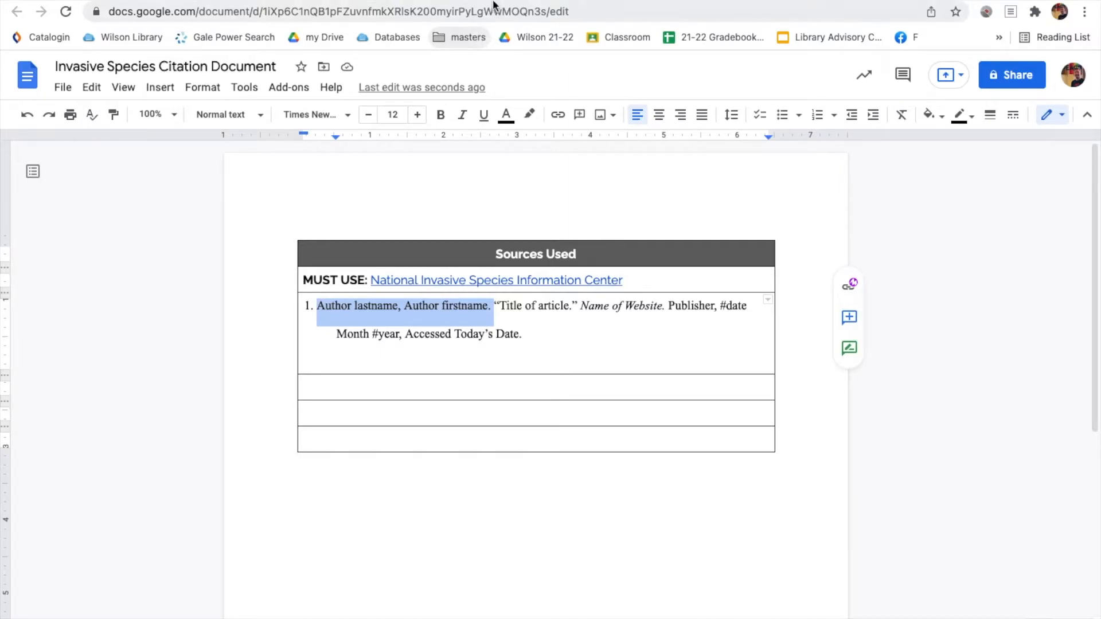
left_click(457, 2)
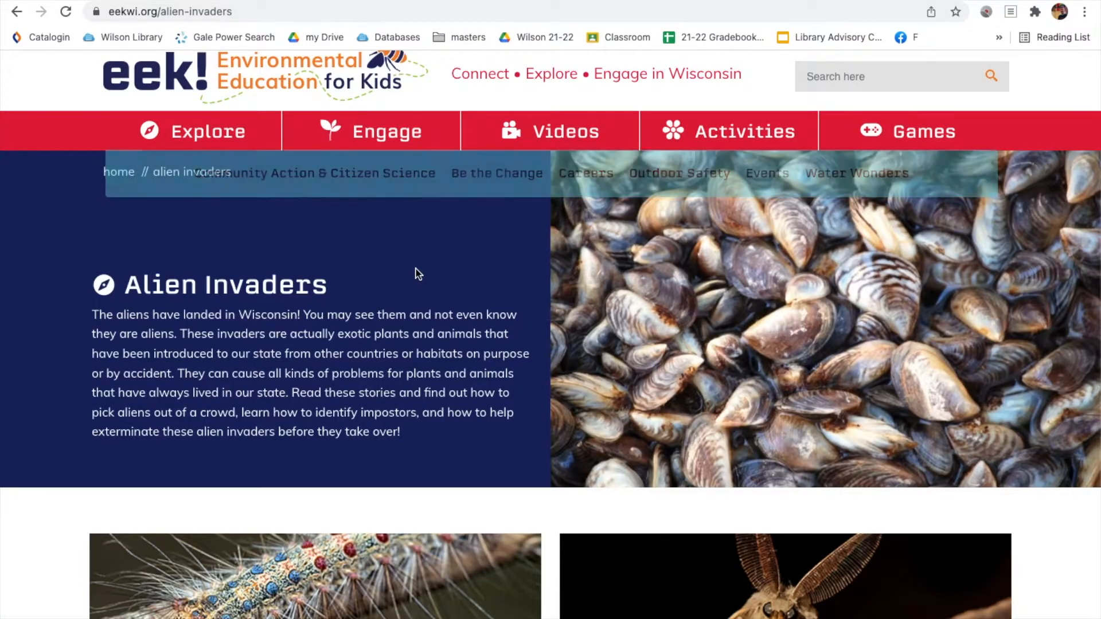
Browse the species profiles on the Alien Invaders page and open the Round Goby article.
scroll(402, 276, "down", 1)
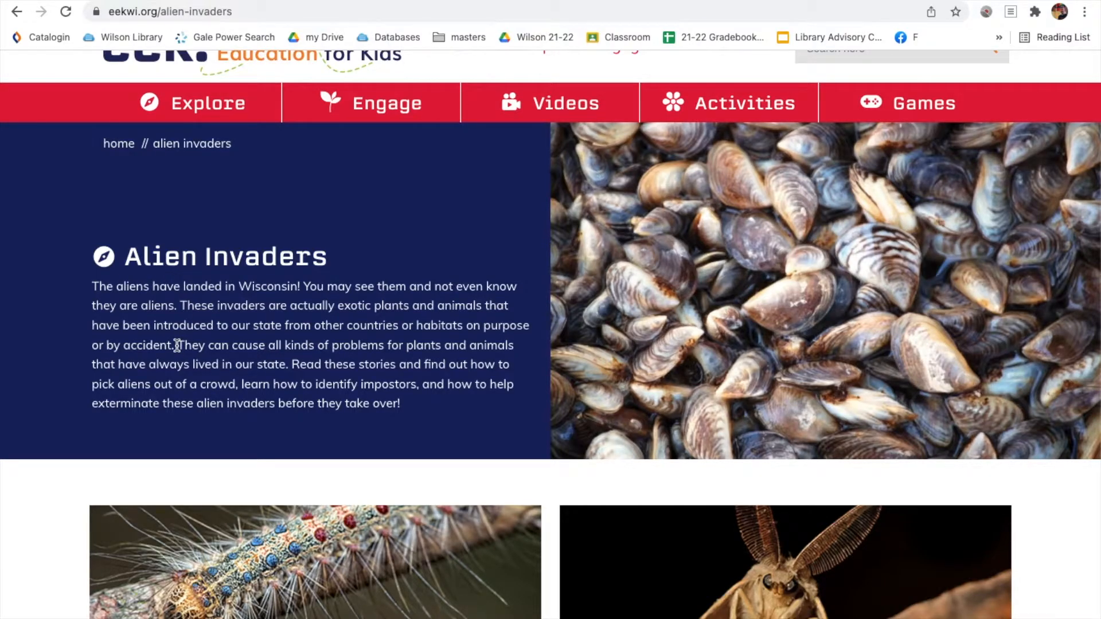
scroll(178, 346, "down", 9)
scroll(177, 346, "down", 7)
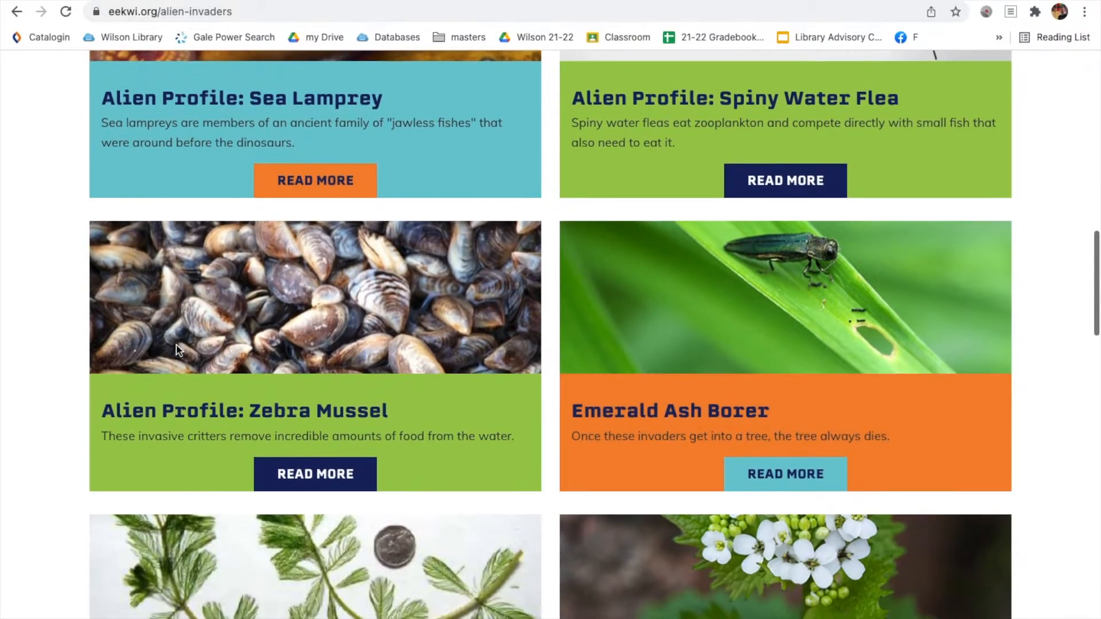
scroll(176, 349, "down", 10)
scroll(177, 348, "down", 9)
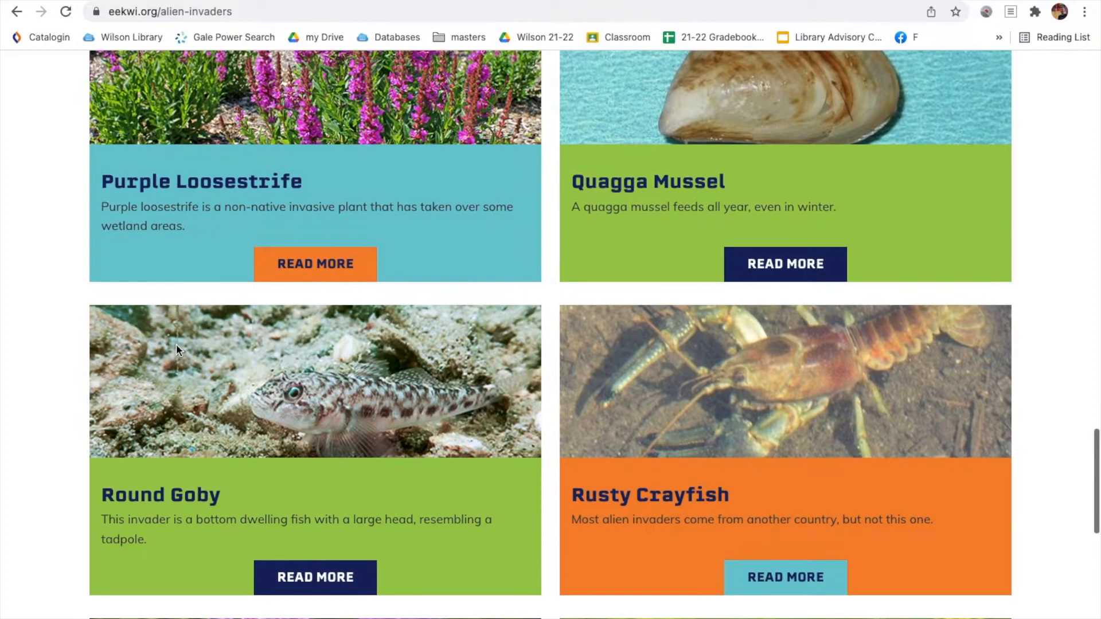
scroll(176, 348, "down", 8)
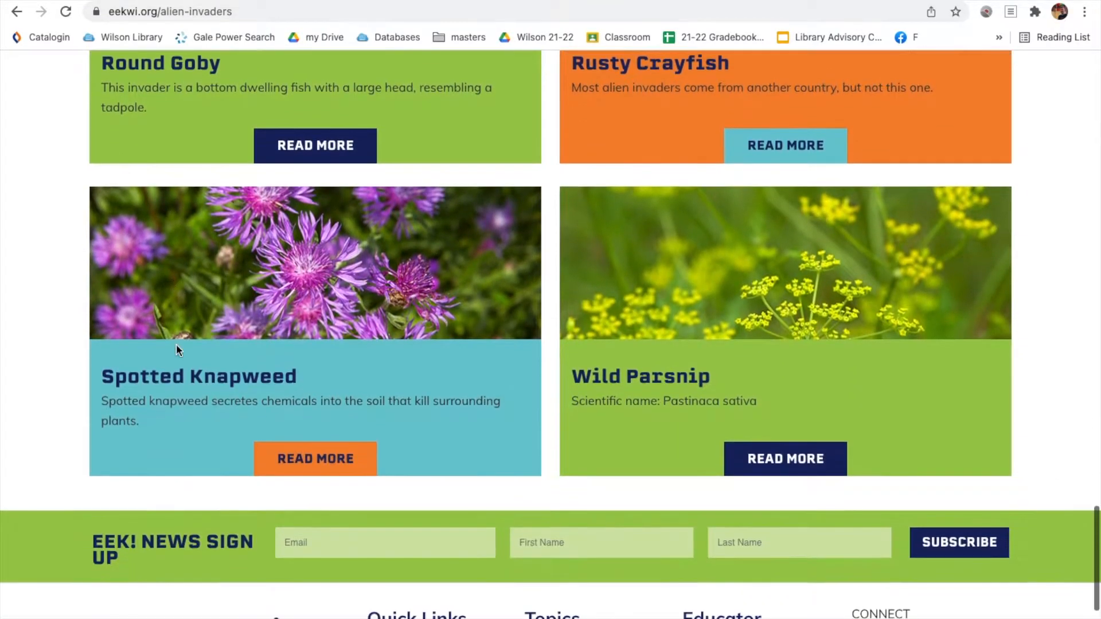
scroll(177, 348, "down", 4)
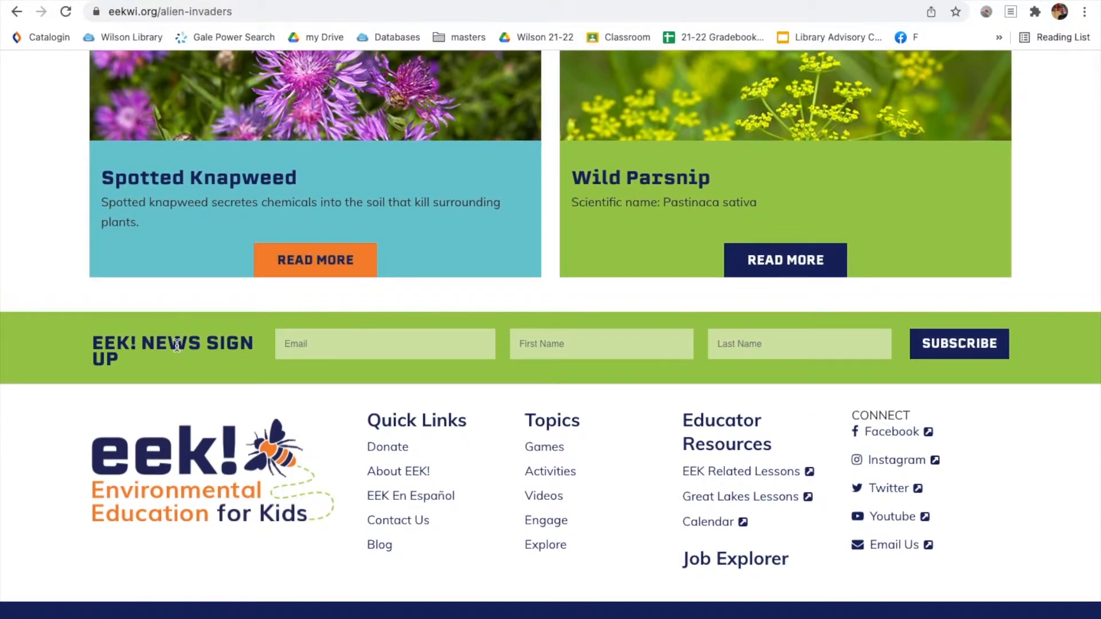
scroll(177, 345, "up", 6)
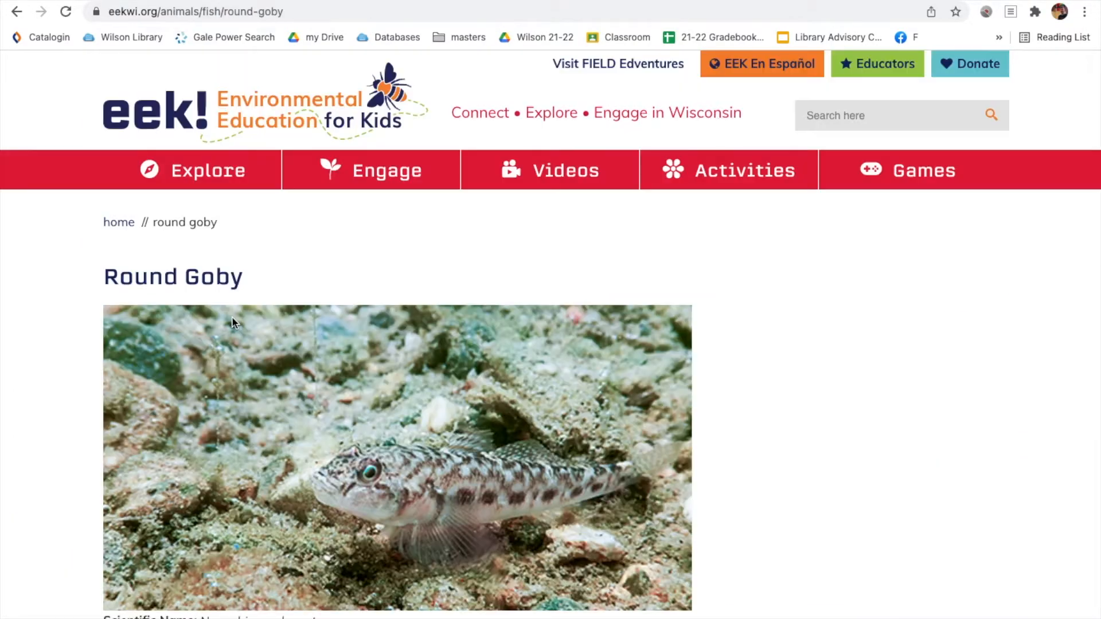
Look through the whole Round Goby article for an author's name.
scroll(274, 240, "down", 4)
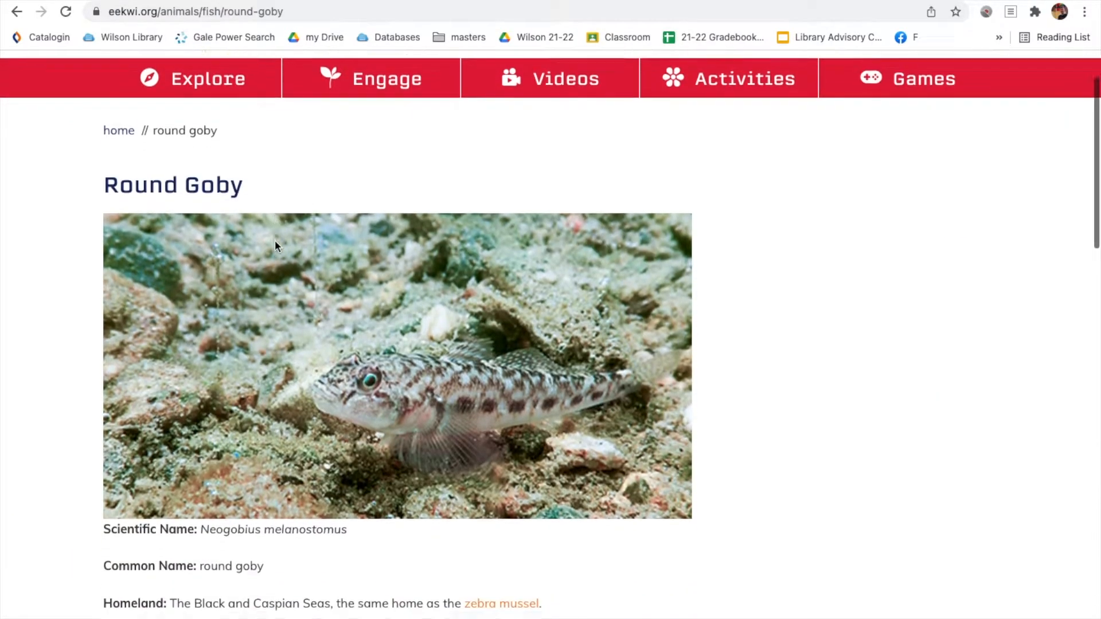
scroll(212, 462, "down", 10)
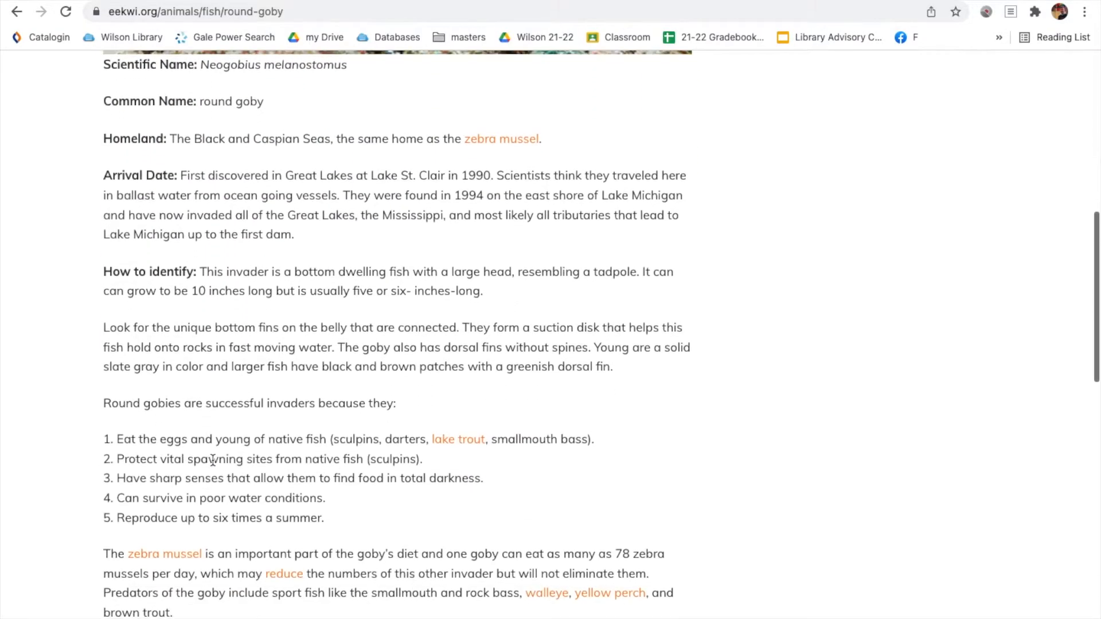
scroll(214, 464, "down", 13)
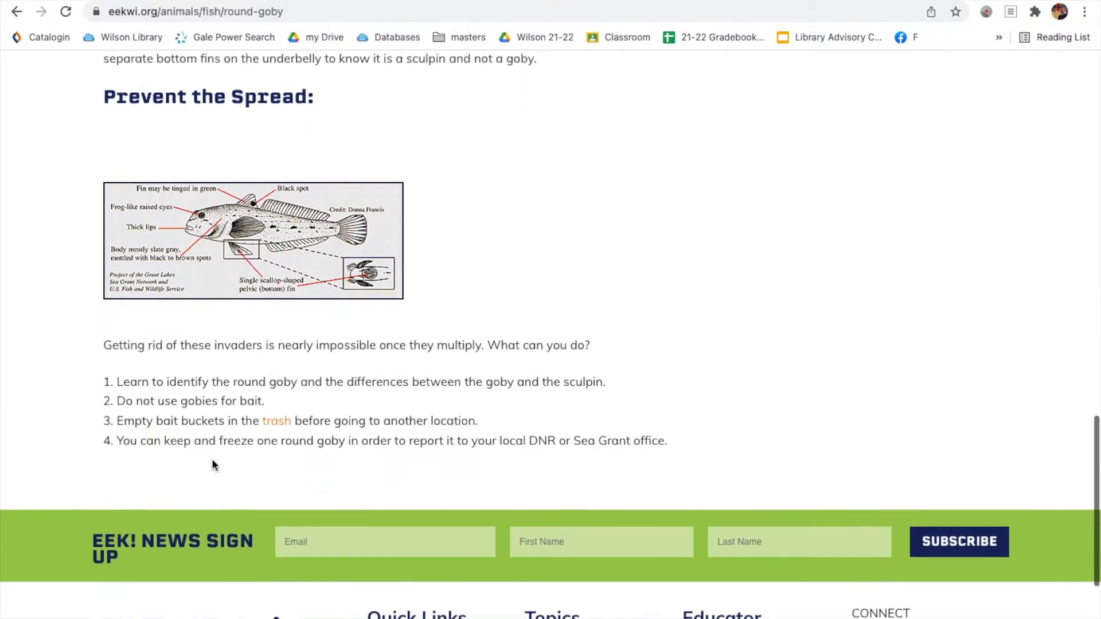
scroll(501, 348, "down", 1)
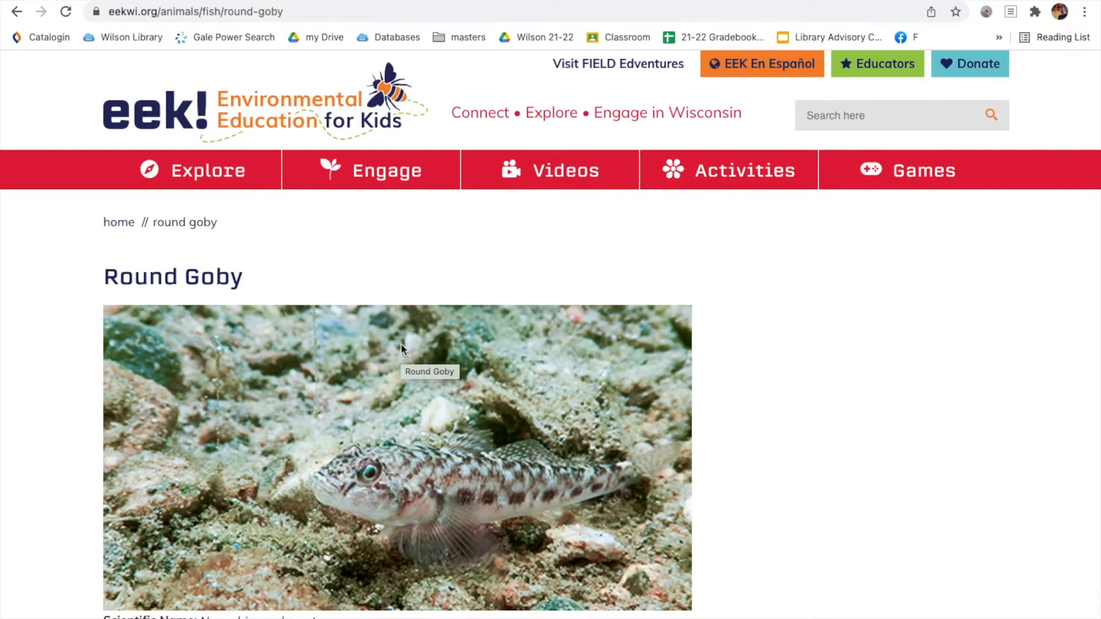
scroll(318, 253, "down", 1)
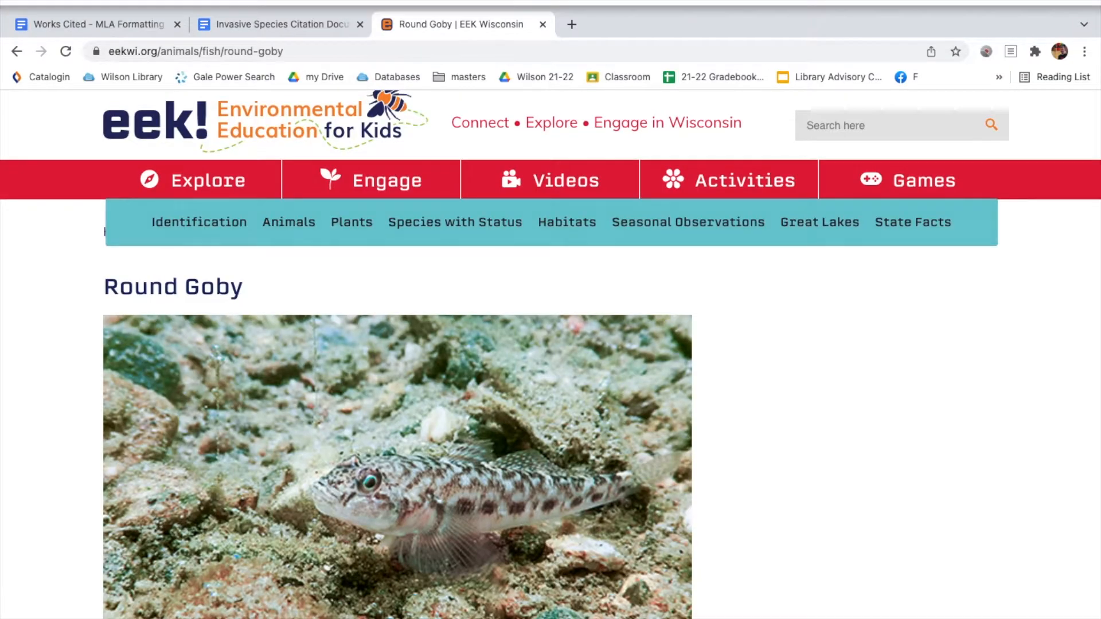
Delete the author last name and first name placeholders from the template entry in the citation document.
left_click(234, 25)
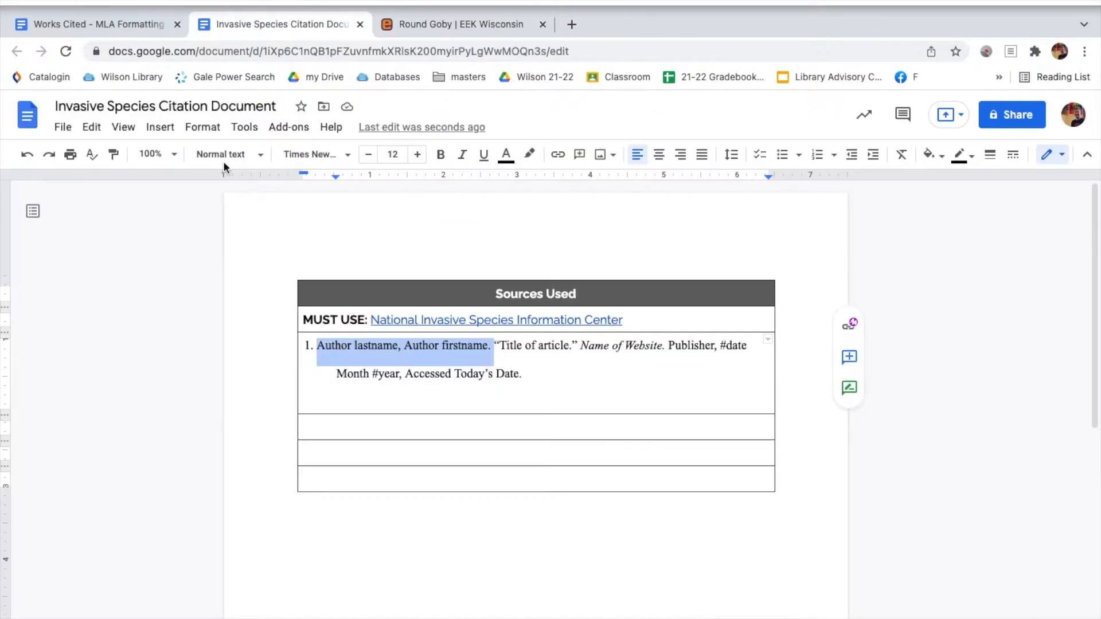
key("BackSpace")
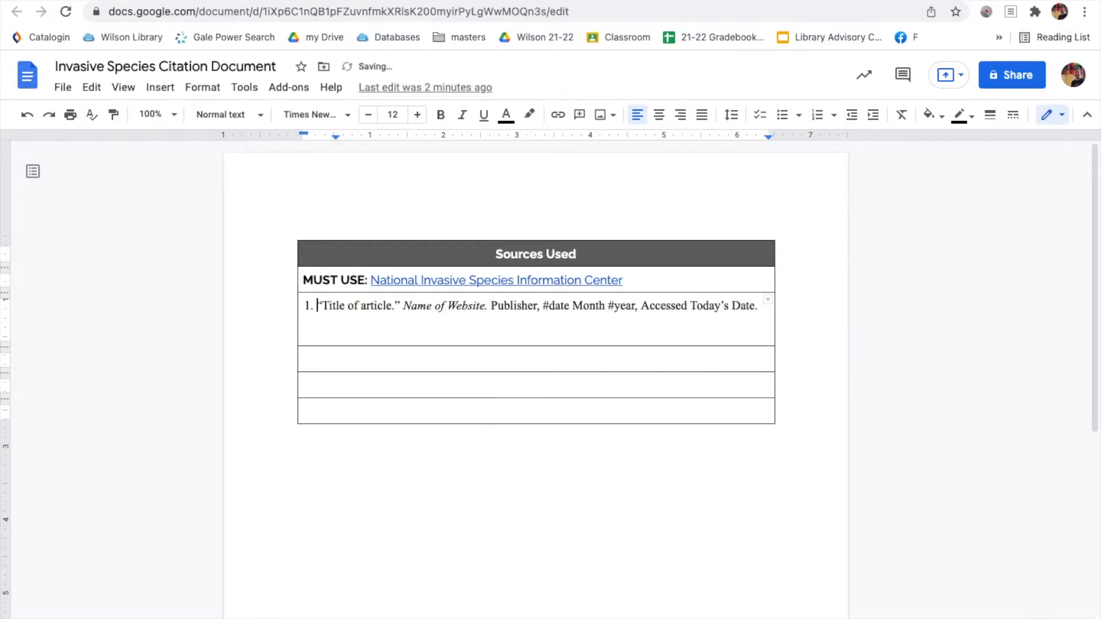
Replace the article title placeholder in the citation with "Round Goby" from the article heading and remove the extra line break after it.
left_click_drag(321, 307, 362, 310)
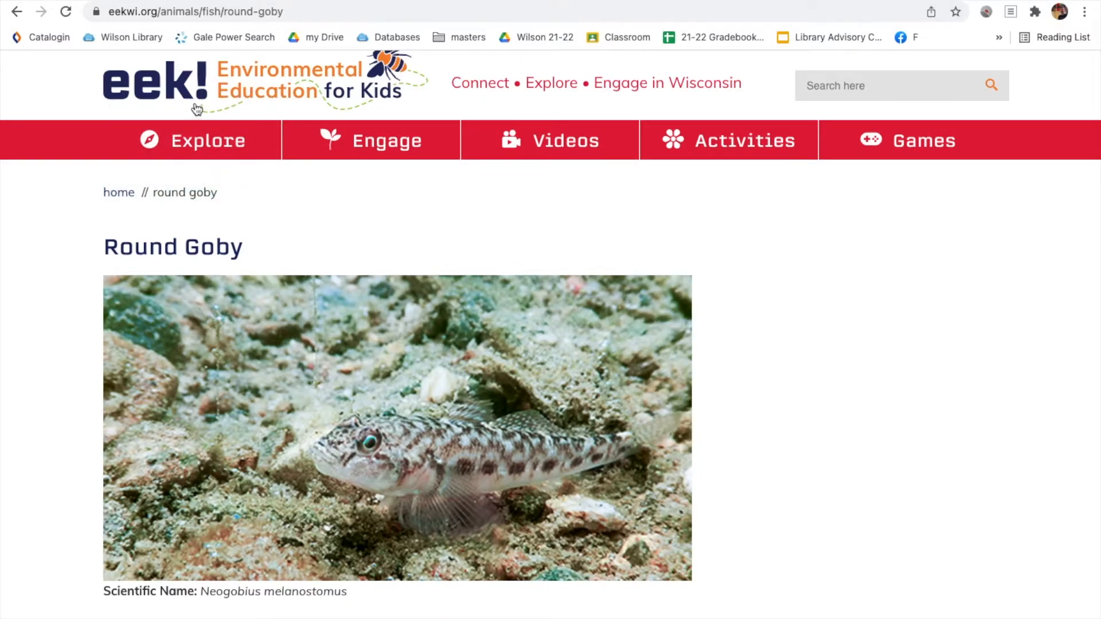
left_click_drag(249, 249, 115, 247)
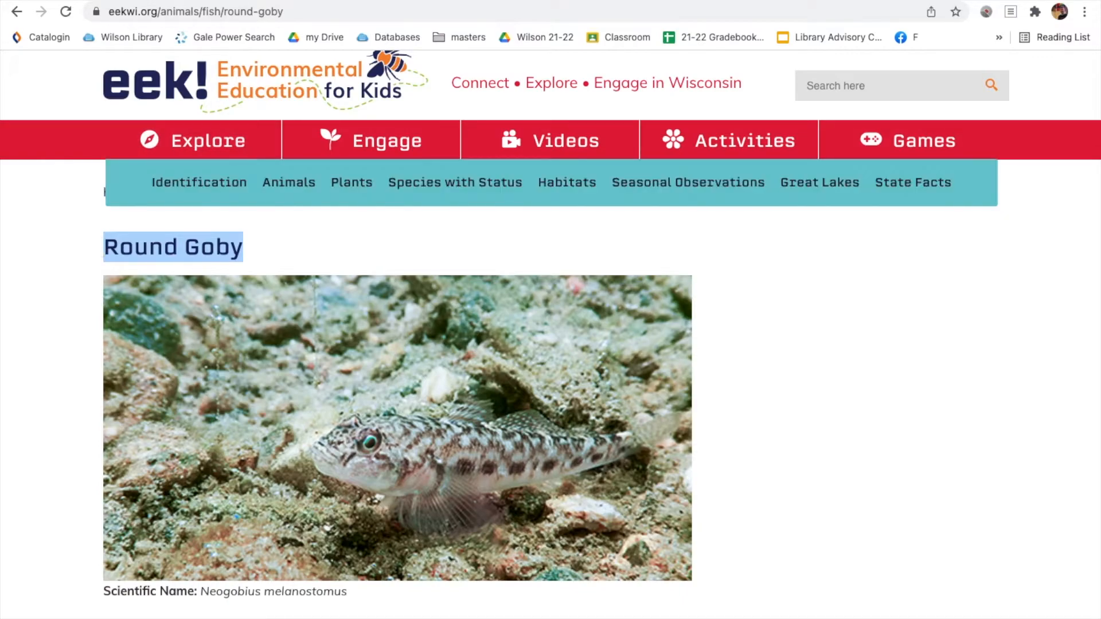
left_click(290, 1)
type("Round Goby")
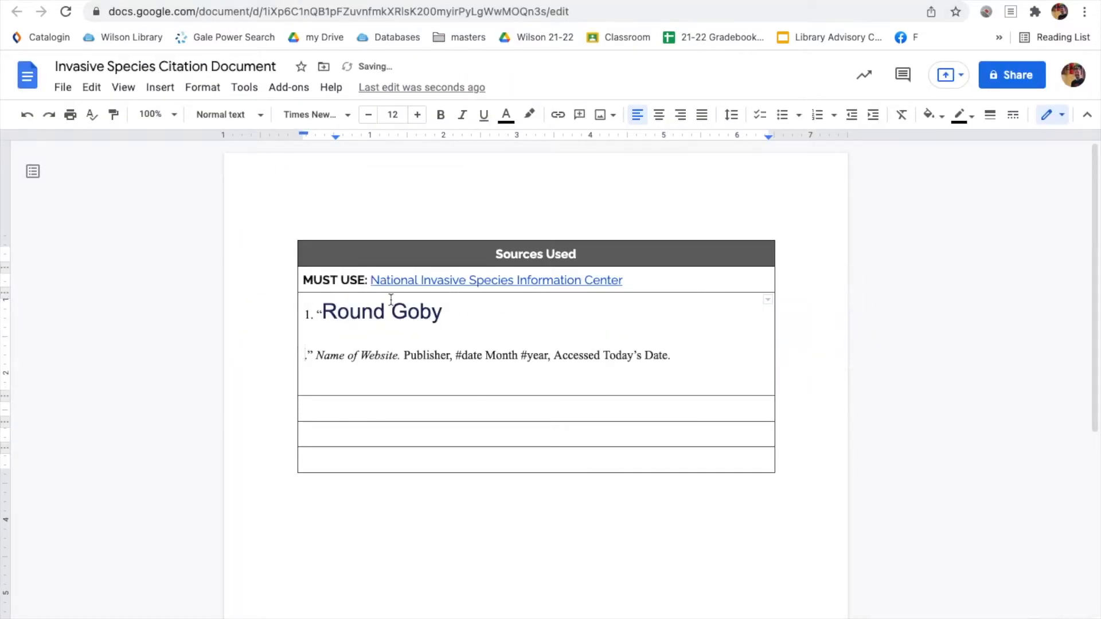
type(".")
left_click(305, 354)
key("BackSpace")
Go over the website name, publisher, publication date and access date parts of the citation, selecting each in turn.
left_click(453, 315)
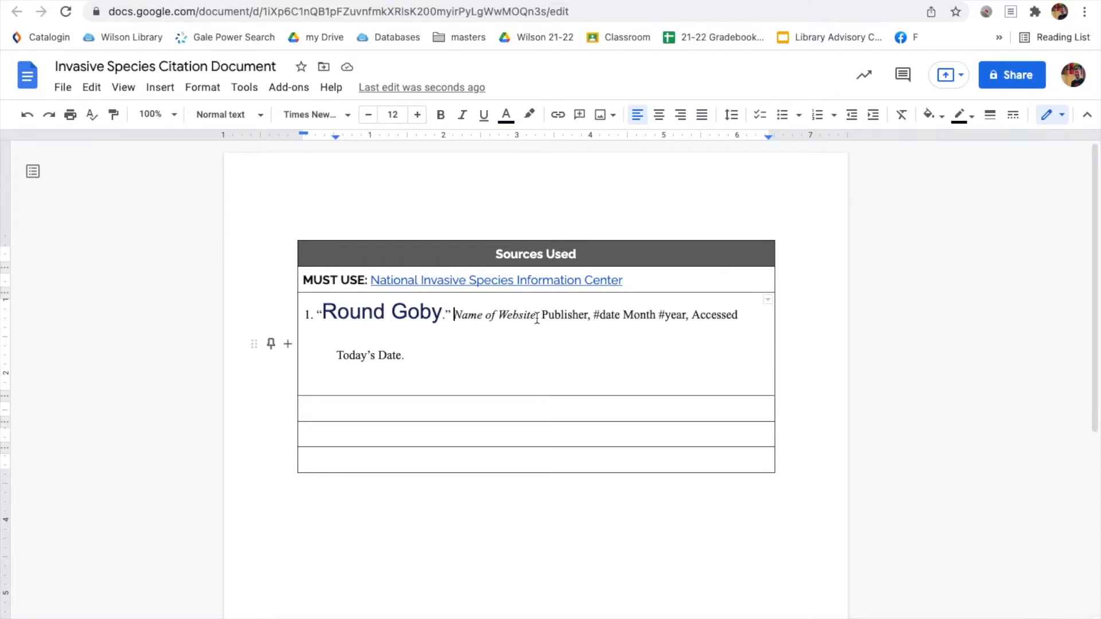
left_click(537, 319, "shift")
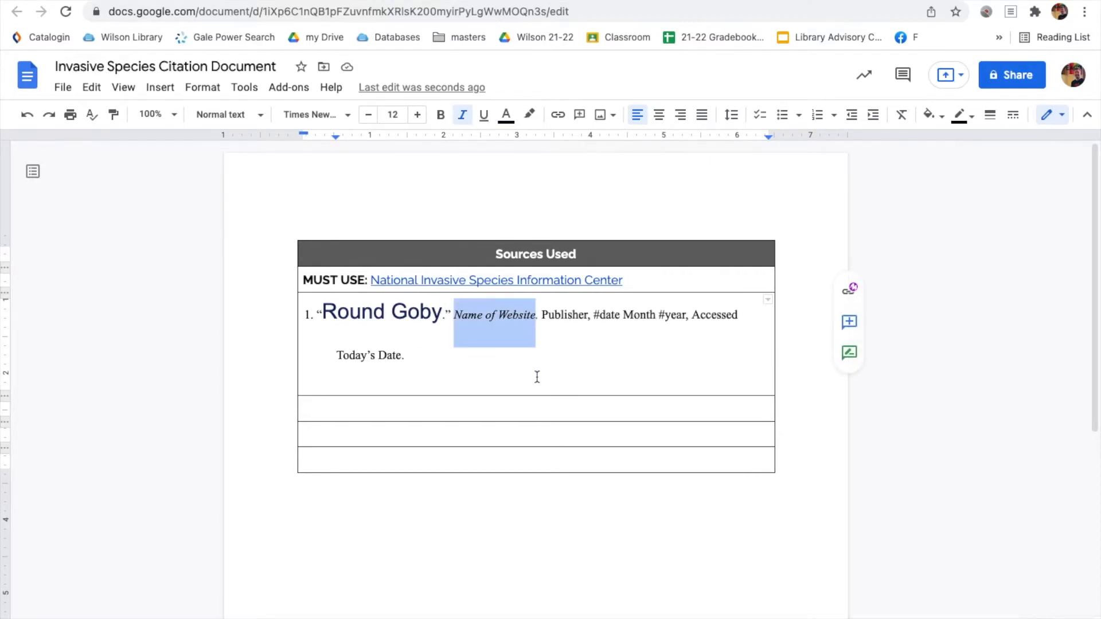
double_click(552, 315)
left_click(594, 315)
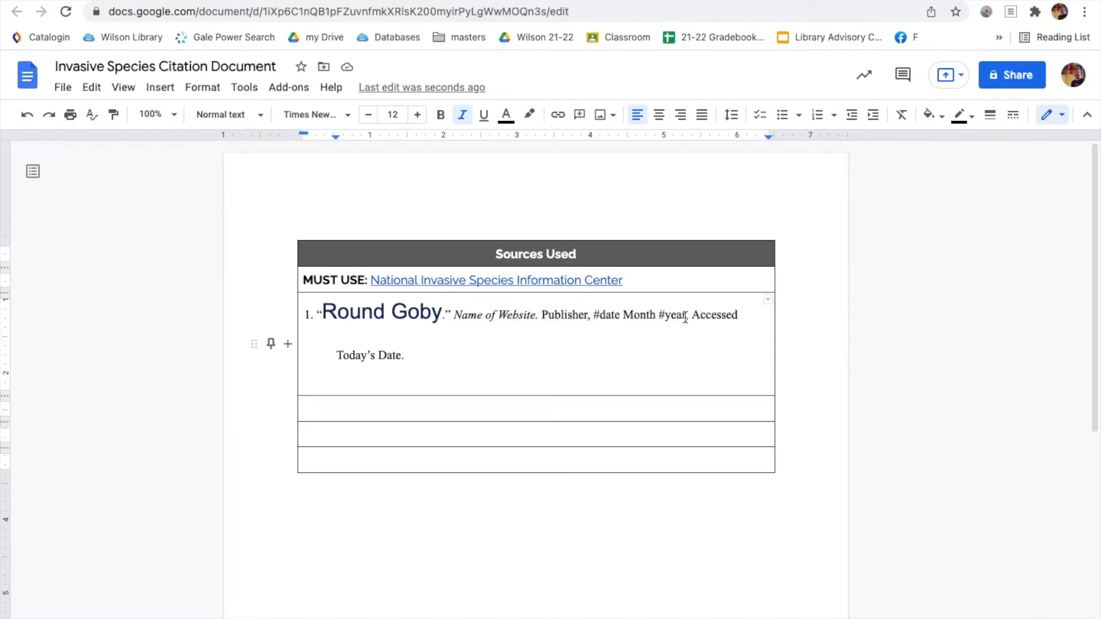
left_click(685, 326, "shift")
double_click(714, 316)
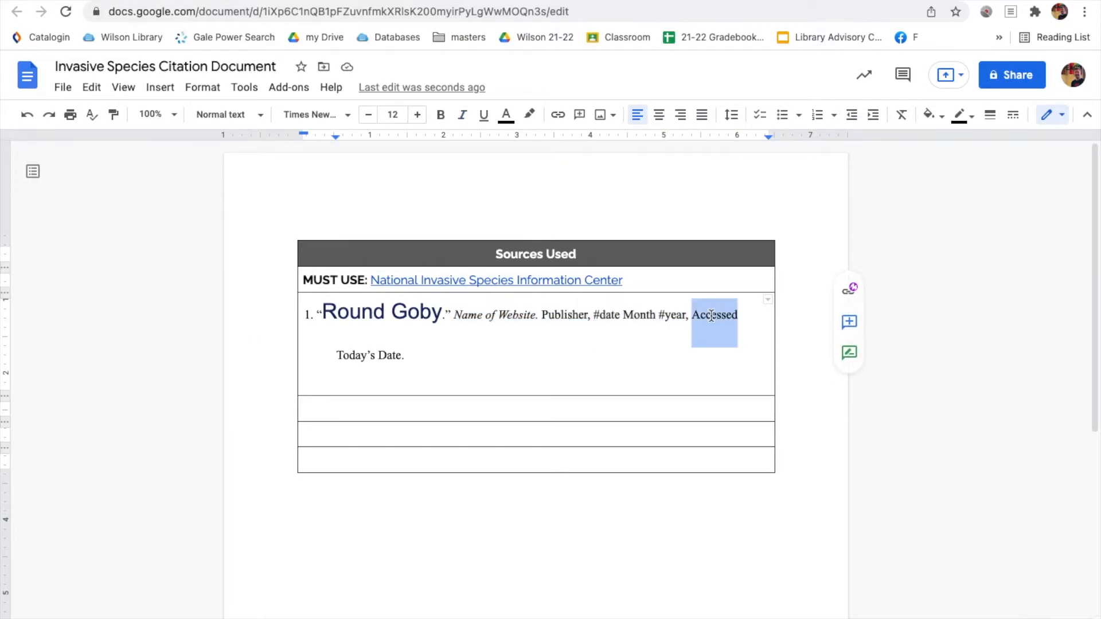
Replace the "Today's Date" placeholder at the end of the citation with 27 January 2022.
double_click(360, 358)
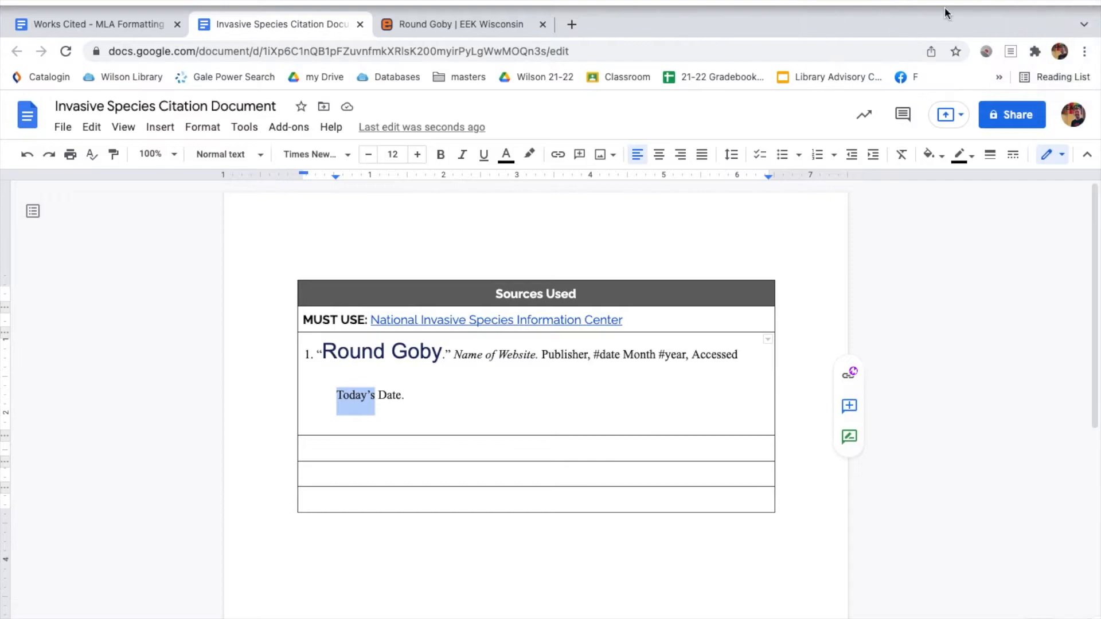
type("27 Januar")
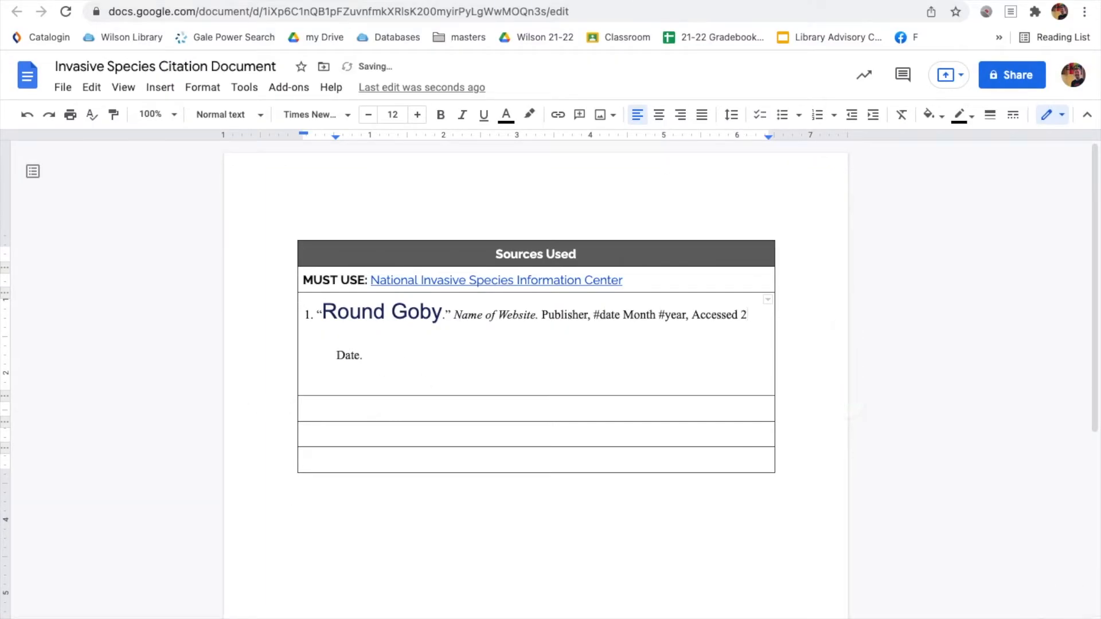
type("y 2022.")
left_click_drag(407, 356, 436, 357)
key("BackSpace")
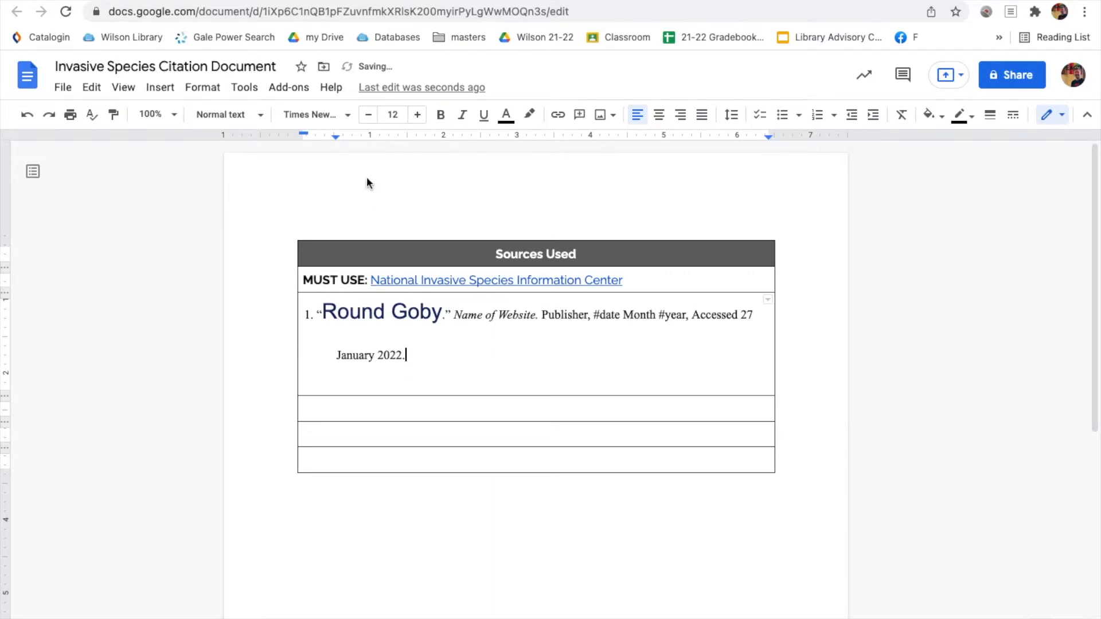
Check the site's name on the Round Goby page and replace "Name of Website" with "eek! Environmental Education for Kids".
left_click(444, 1)
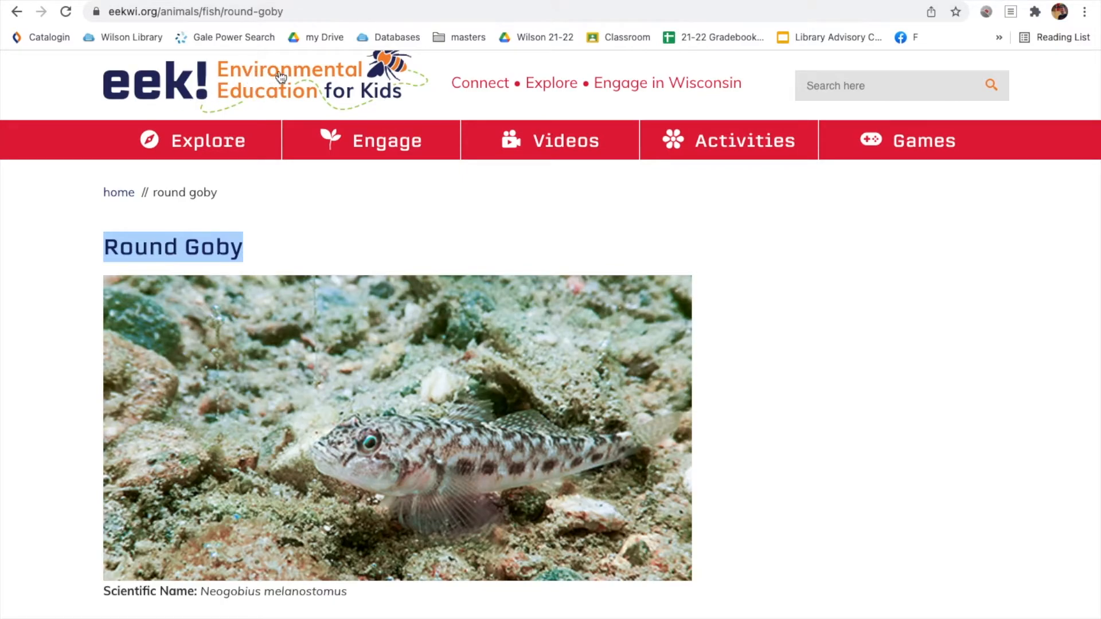
left_click(344, 0)
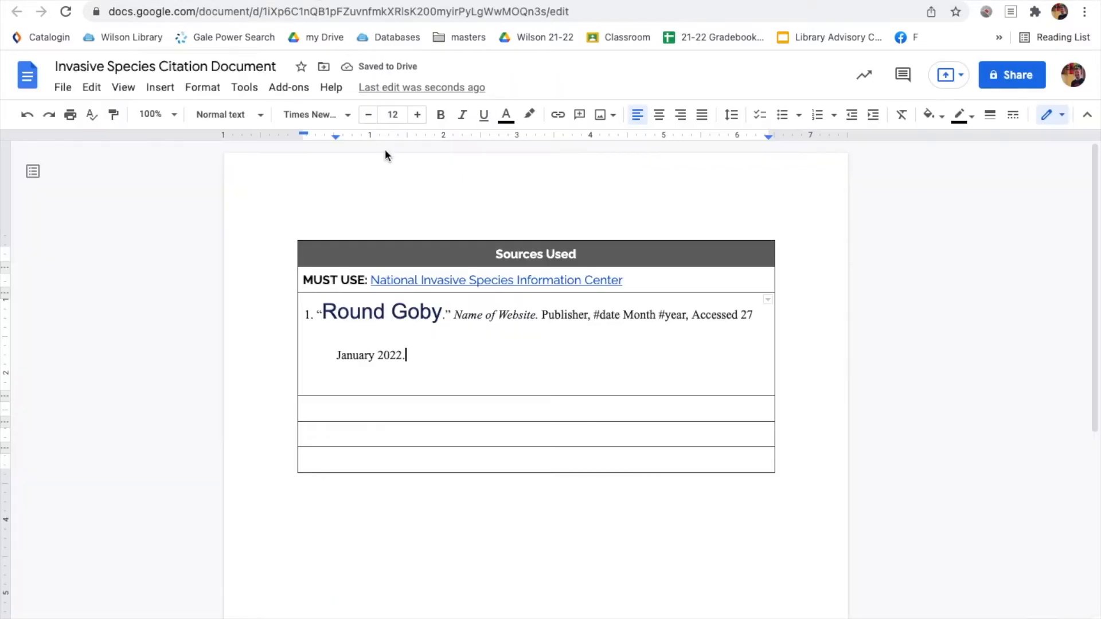
double_click(476, 316)
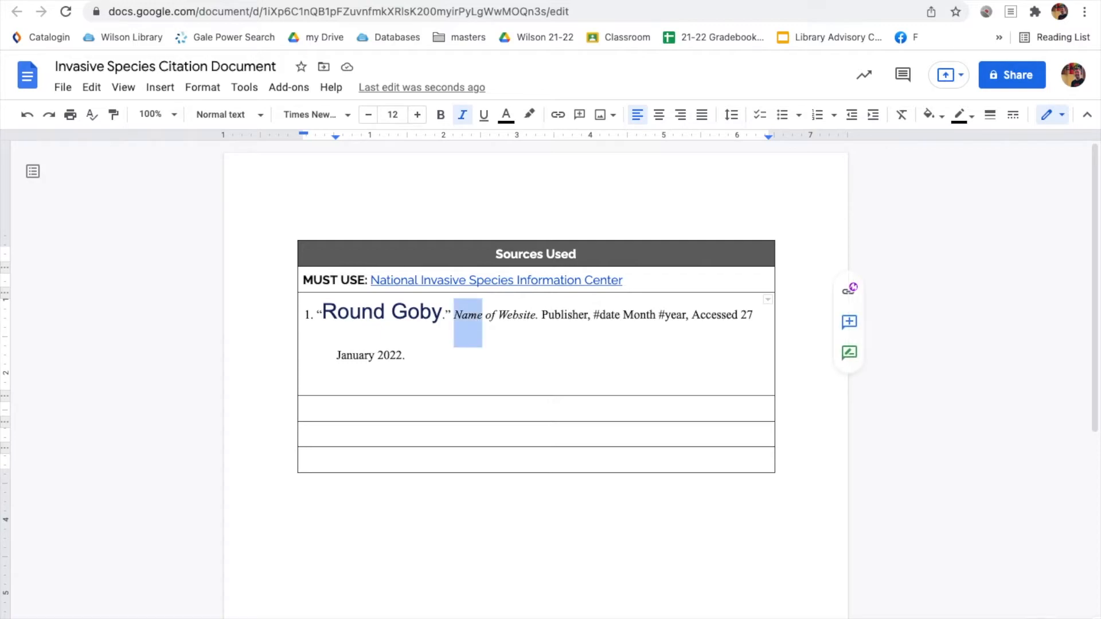
type("eek!")
type(" Envr")
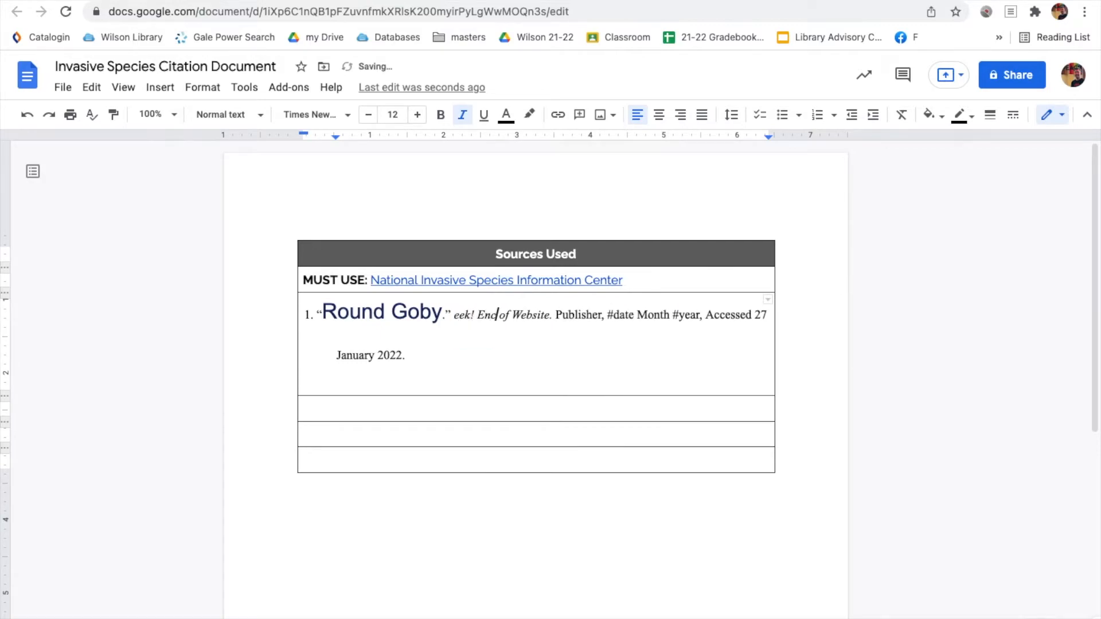
type("ronmental ")
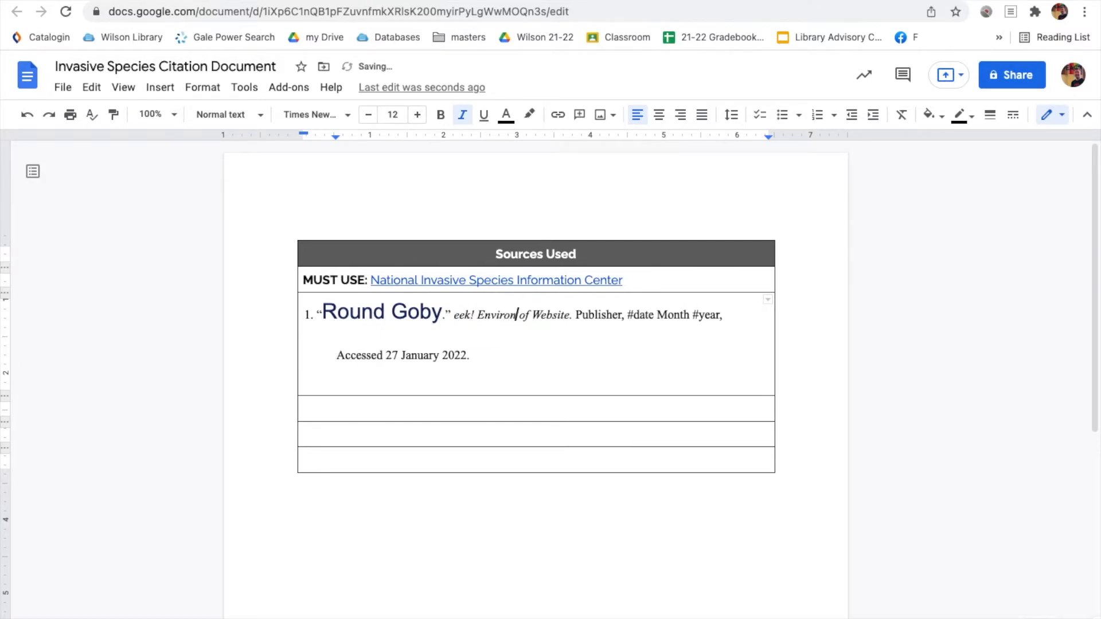
type("Education for ")
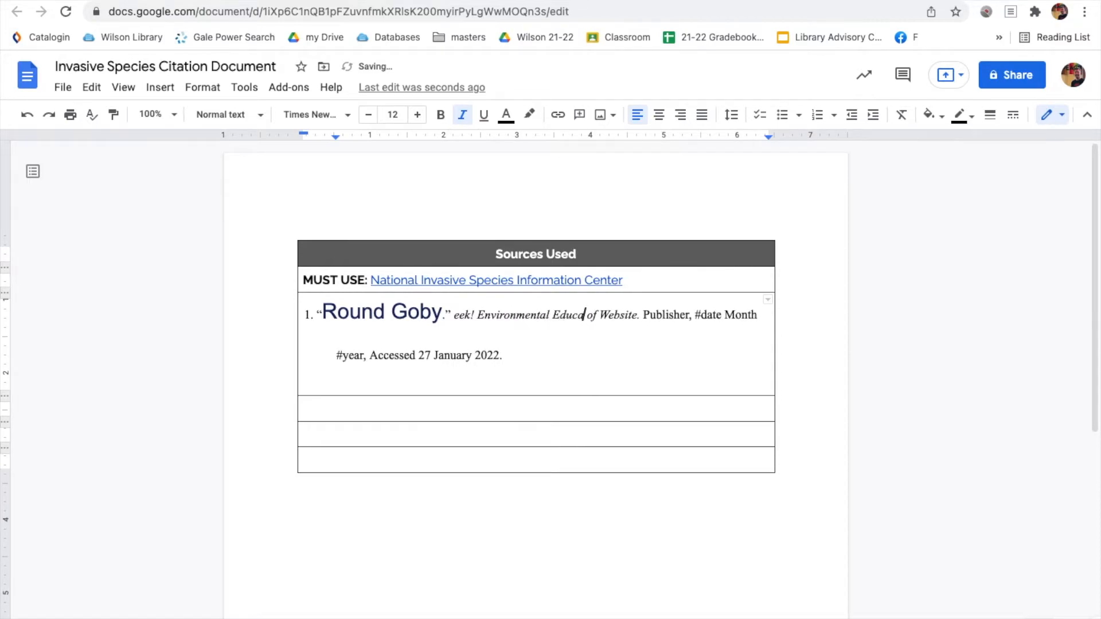
type("Kids")
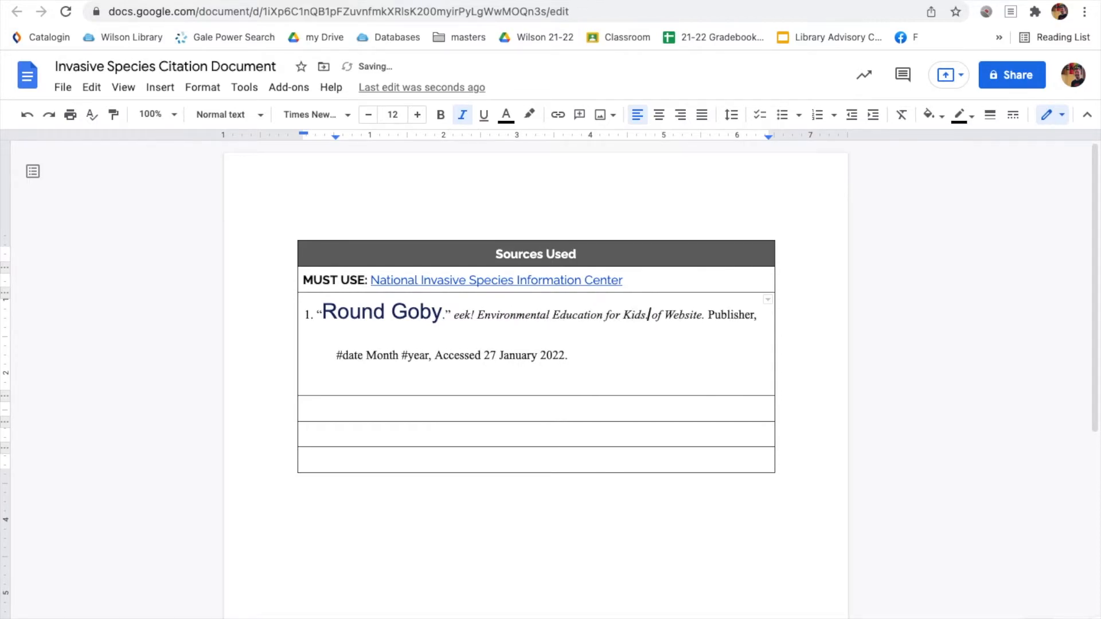
left_click(703, 315, "shift")
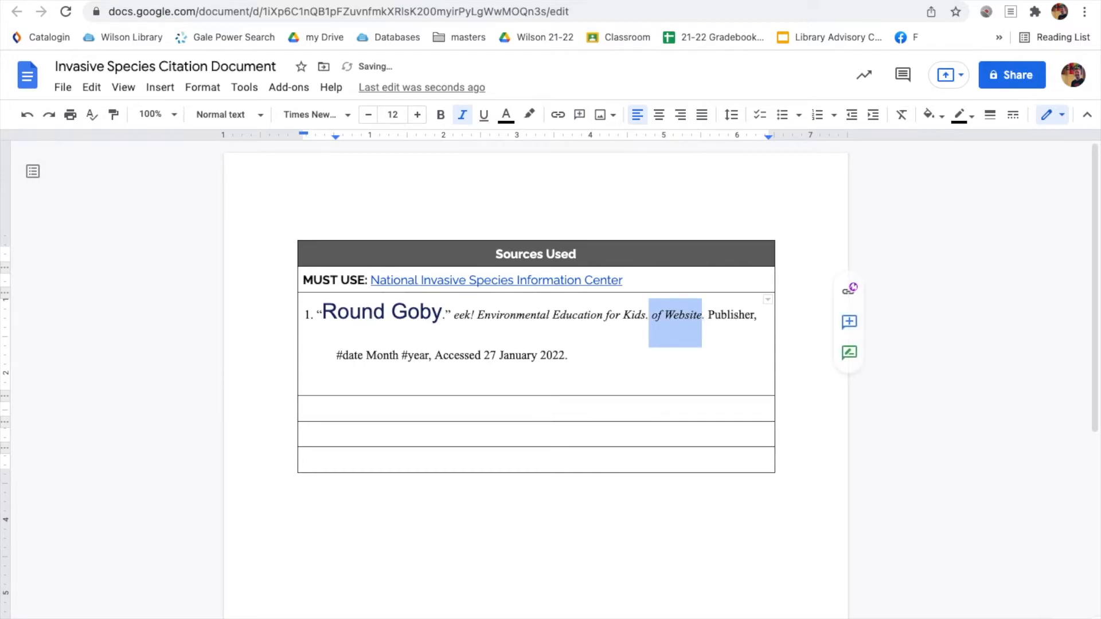
key("BackSpace")
Replace the Publisher placeholder with "FIELD Edventures", taken from the copyright line in the Round Goby page's footer.
double_click(675, 315)
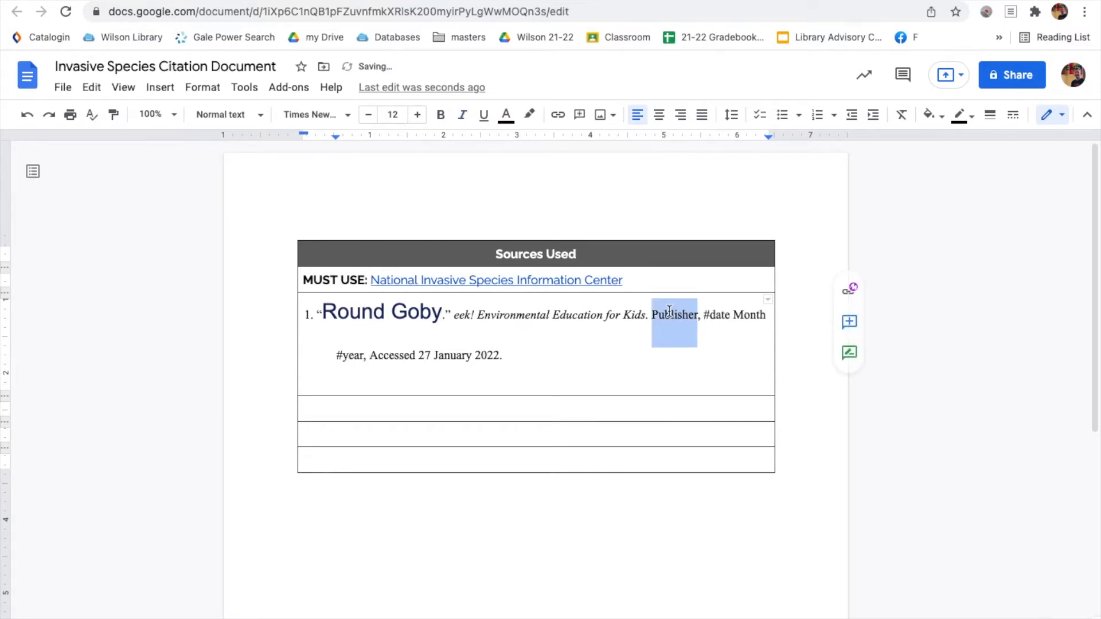
left_click(487, 1)
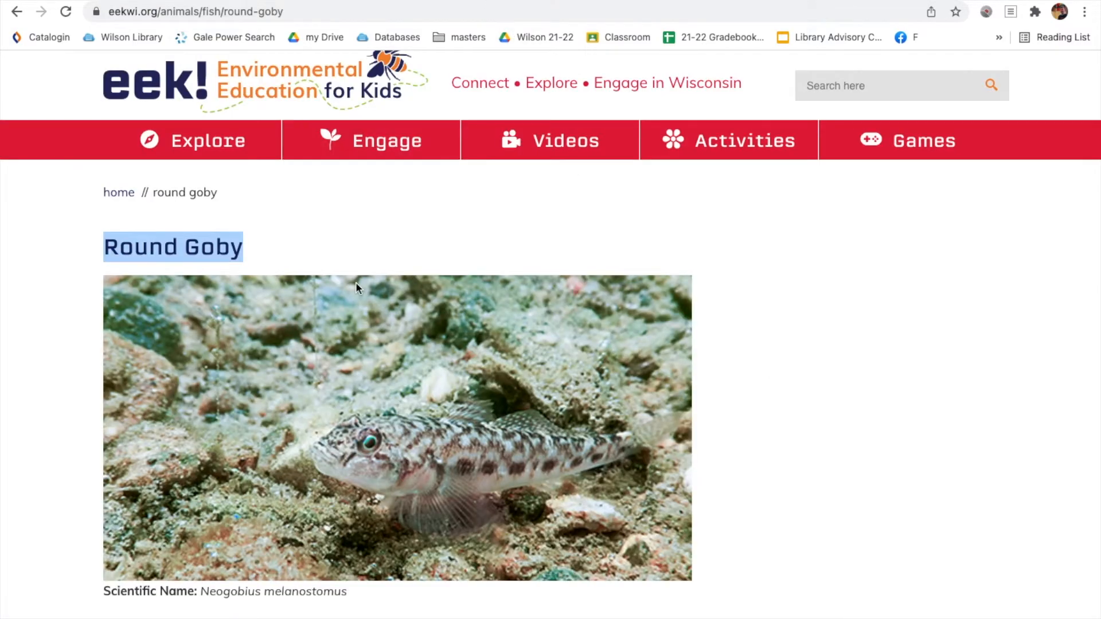
scroll(356, 282, "down", 2)
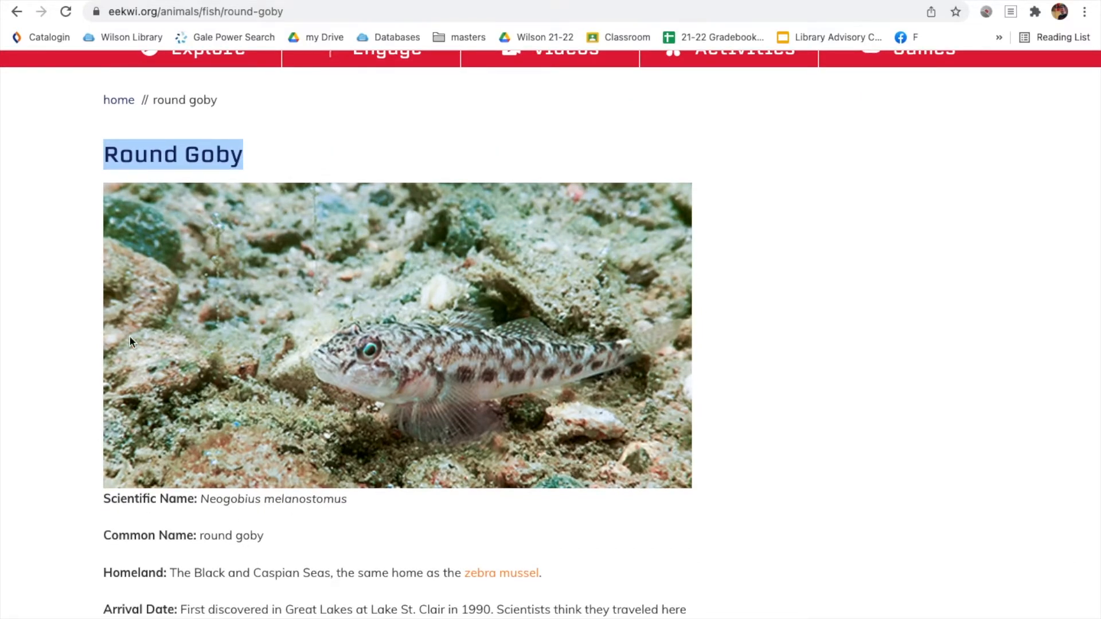
left_click(74, 318)
scroll(74, 318, "up", 3)
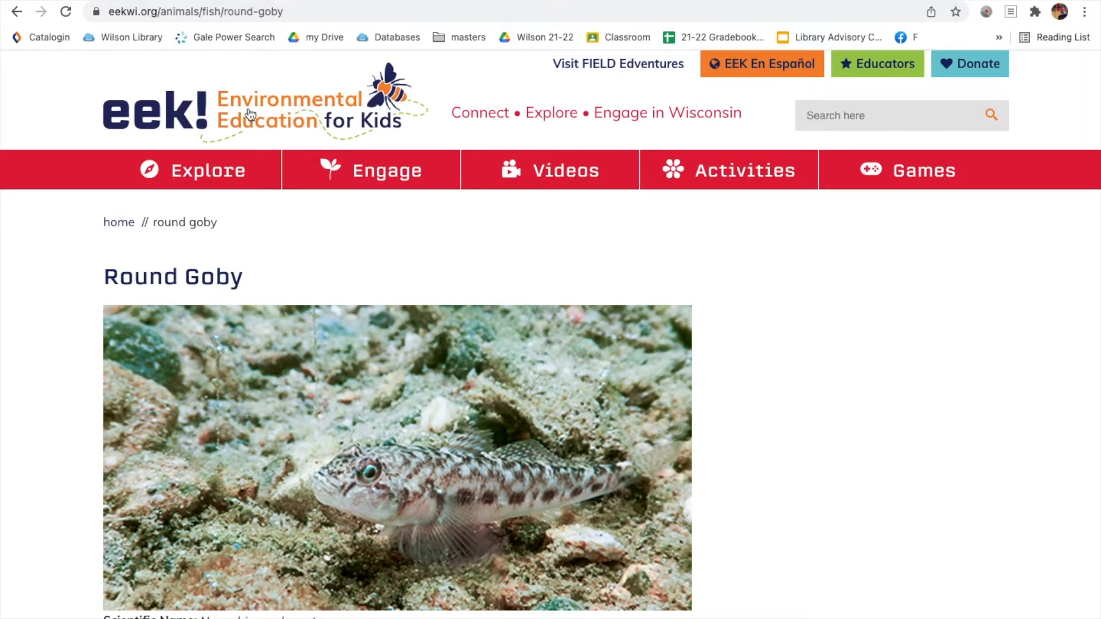
scroll(306, 307, "down", 10)
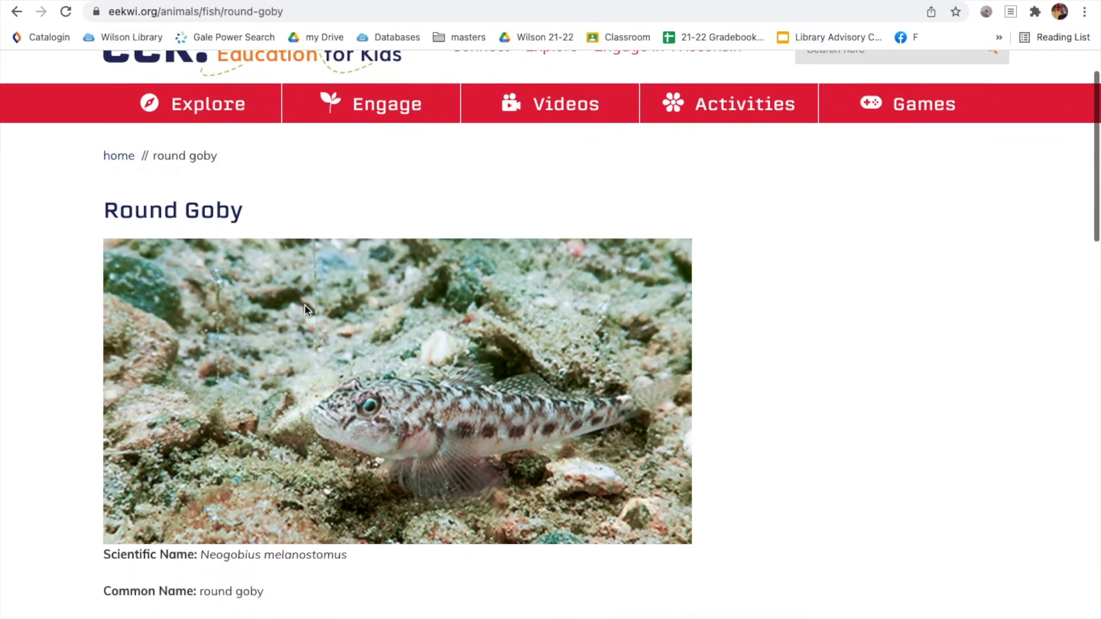
scroll(305, 306, "down", 10)
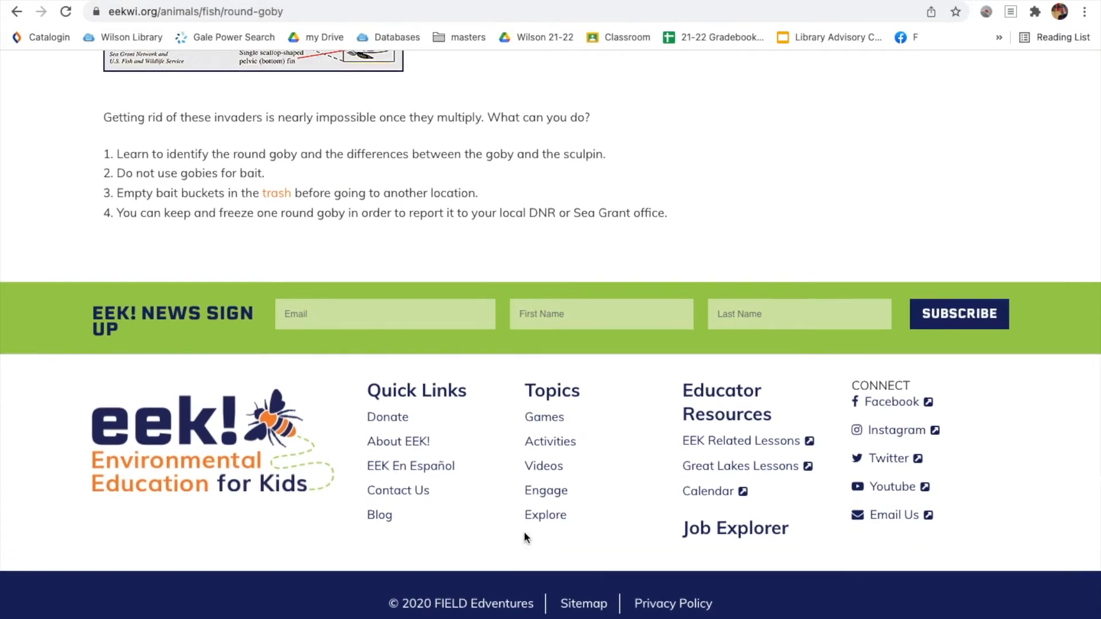
left_click_drag(389, 603, 534, 603)
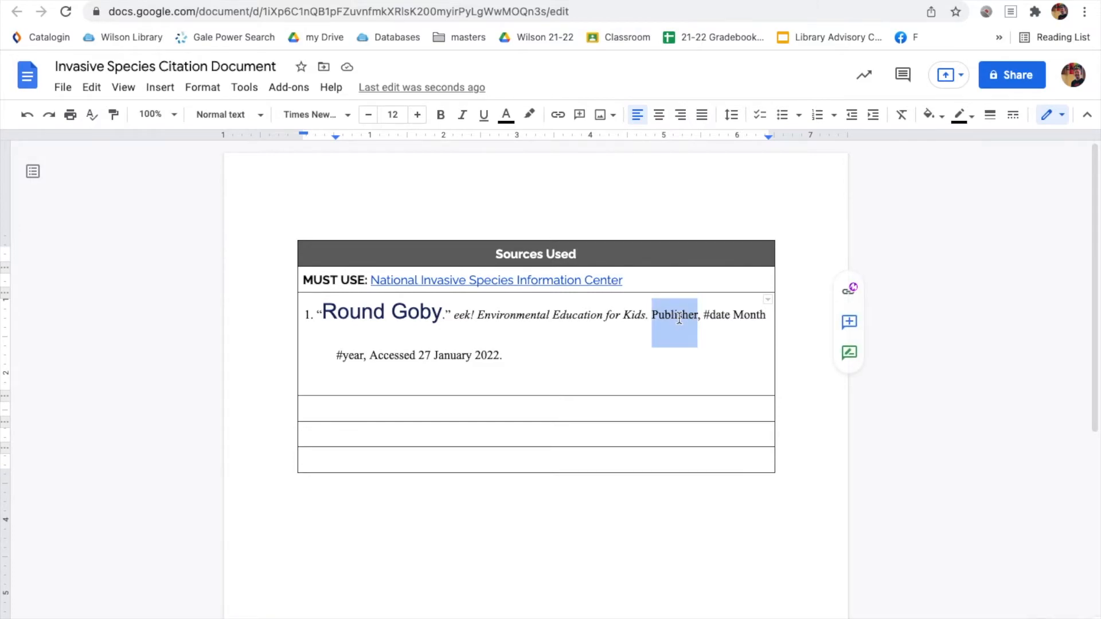
key("BackSpace")
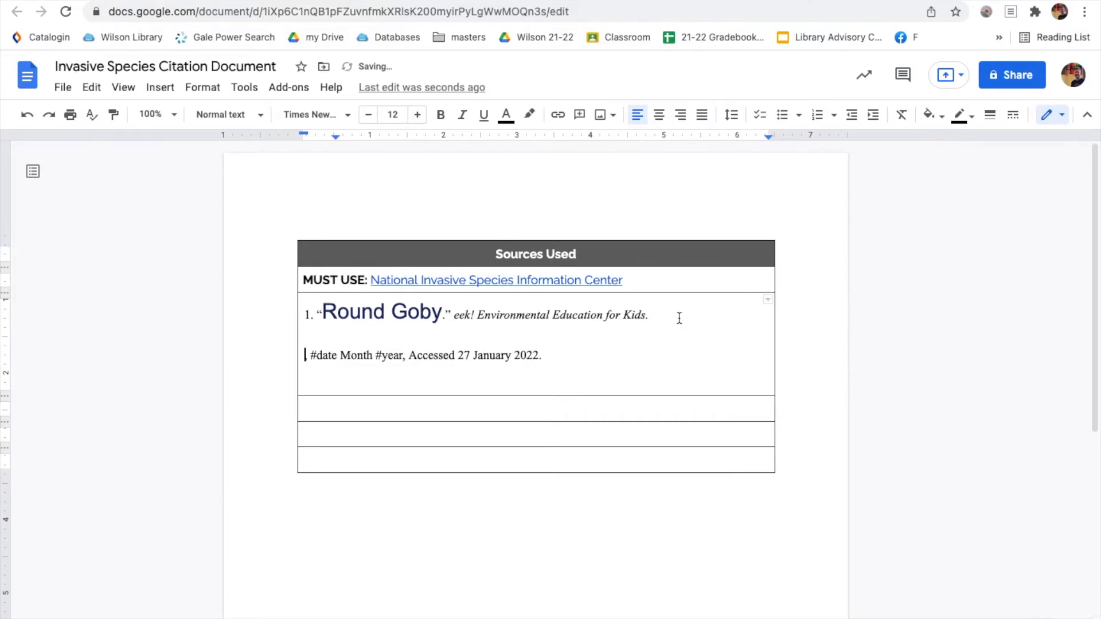
Change the text colour of the publisher name "FIELD Edventures" in the citation to black.
left_click_drag(651, 315, 752, 316)
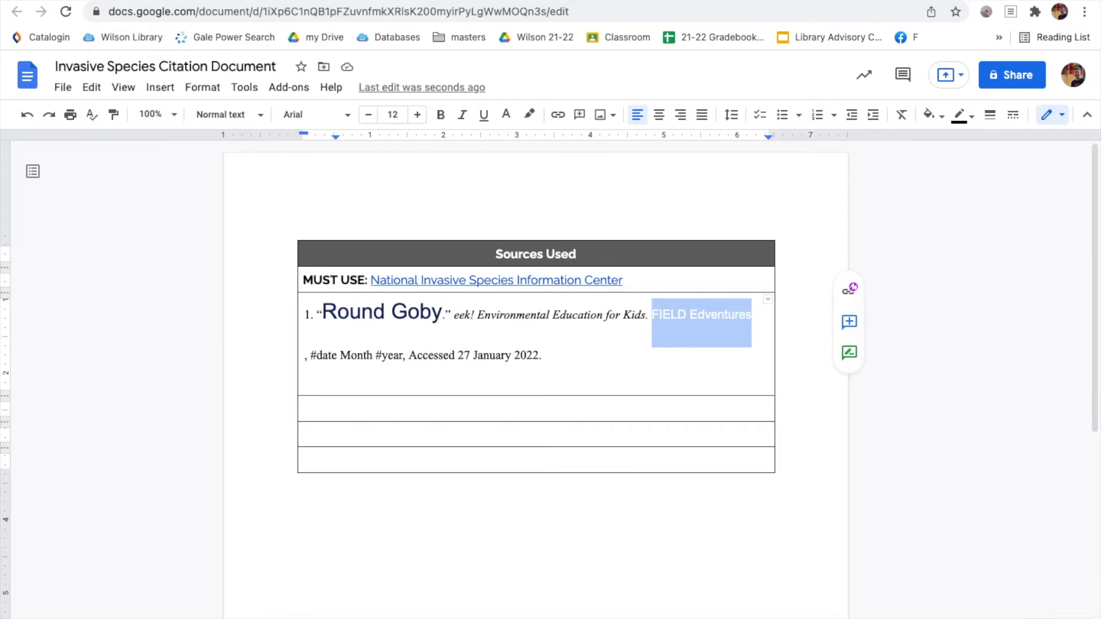
left_click(505, 117)
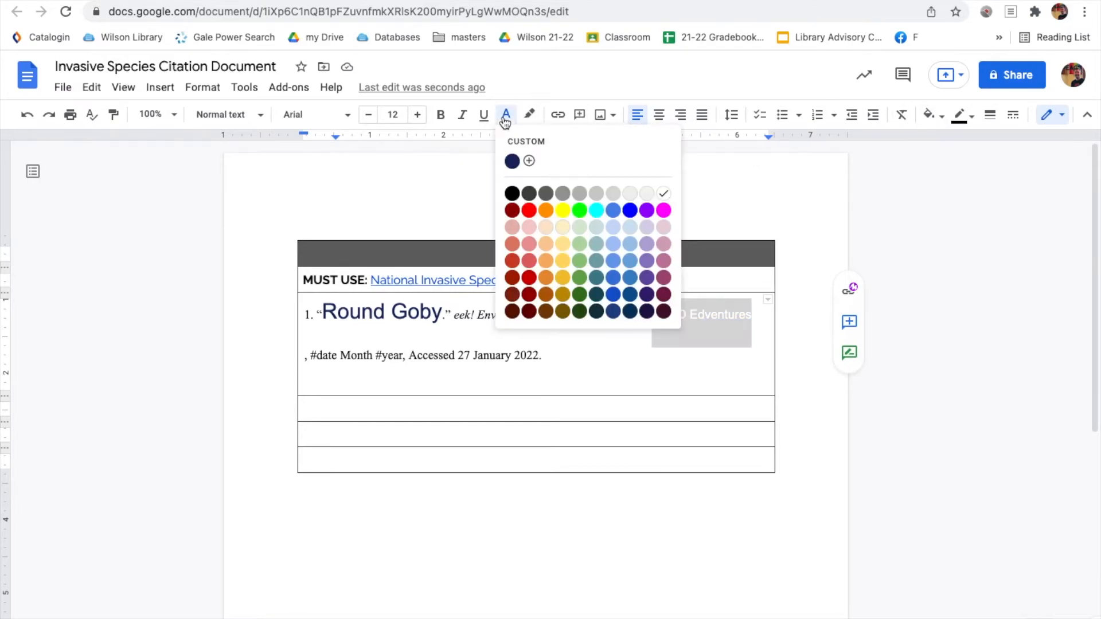
left_click(512, 194)
left_click(555, 354)
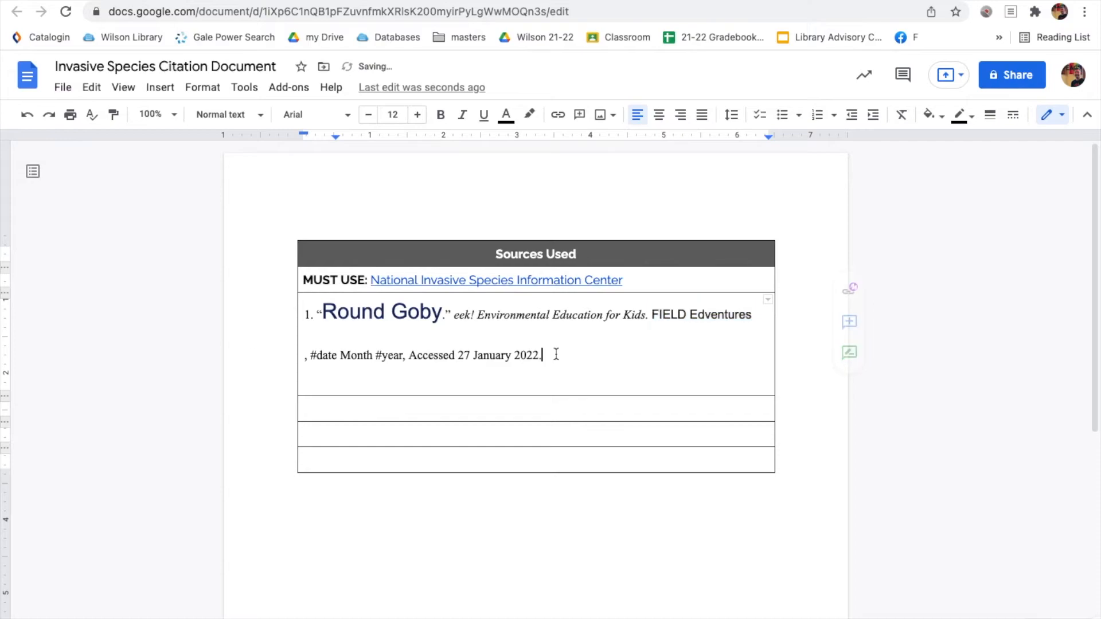
Replace the "#date Month #year" placeholder in the citation with 2020, copied from the copyright line in the Round Goby page's footer.
left_click_drag(310, 355, 403, 356)
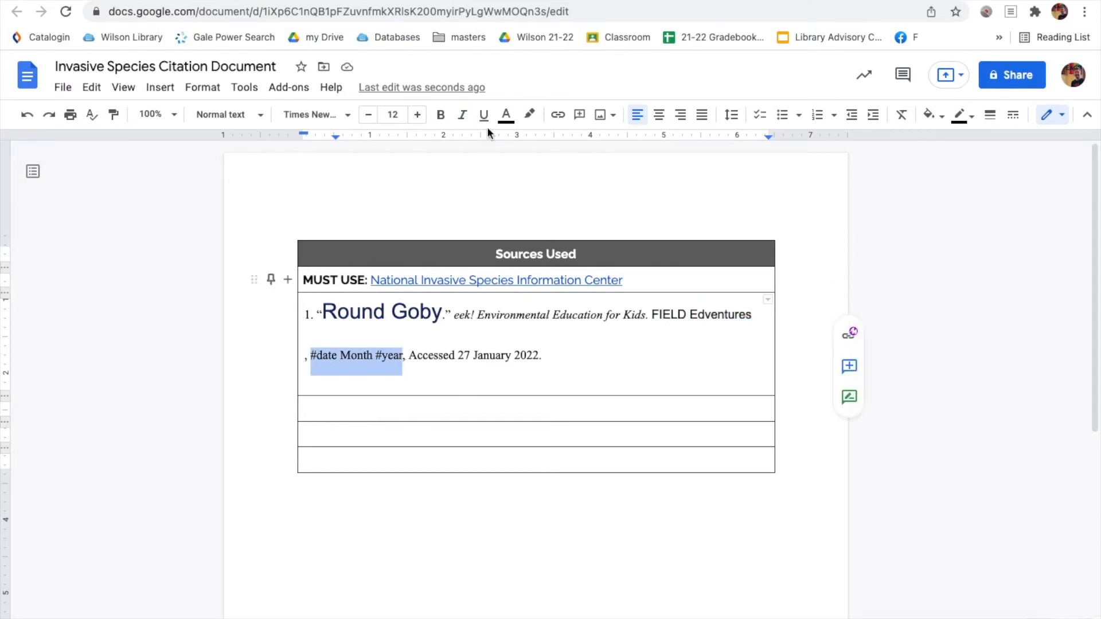
left_click(459, 0)
scroll(390, 287, "up", 7)
scroll(387, 299, "up", 10)
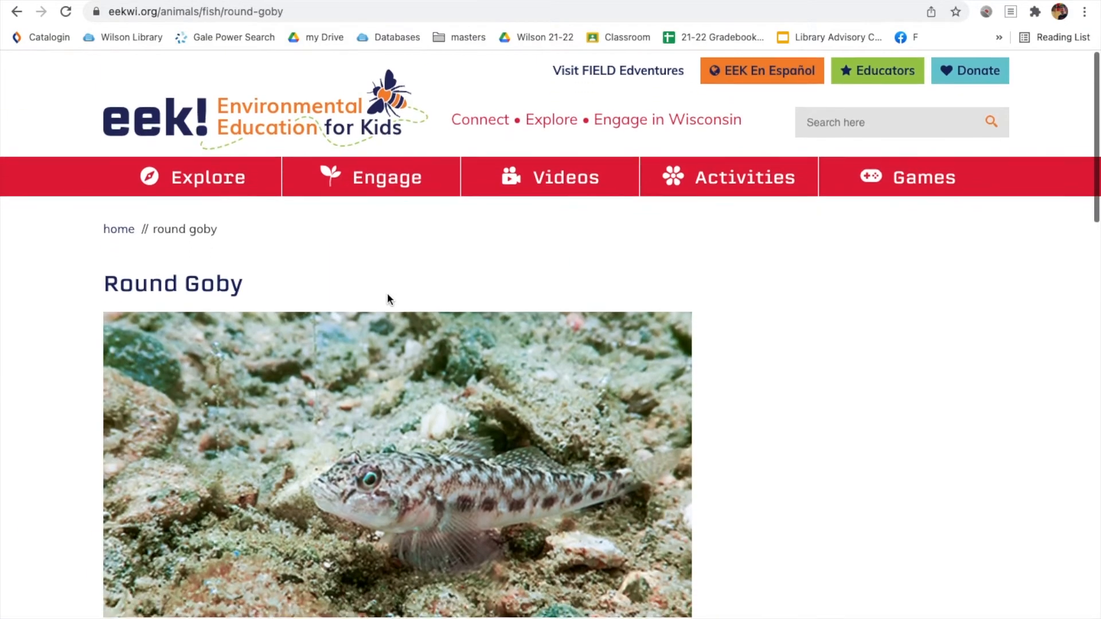
scroll(336, 308, "down", 20)
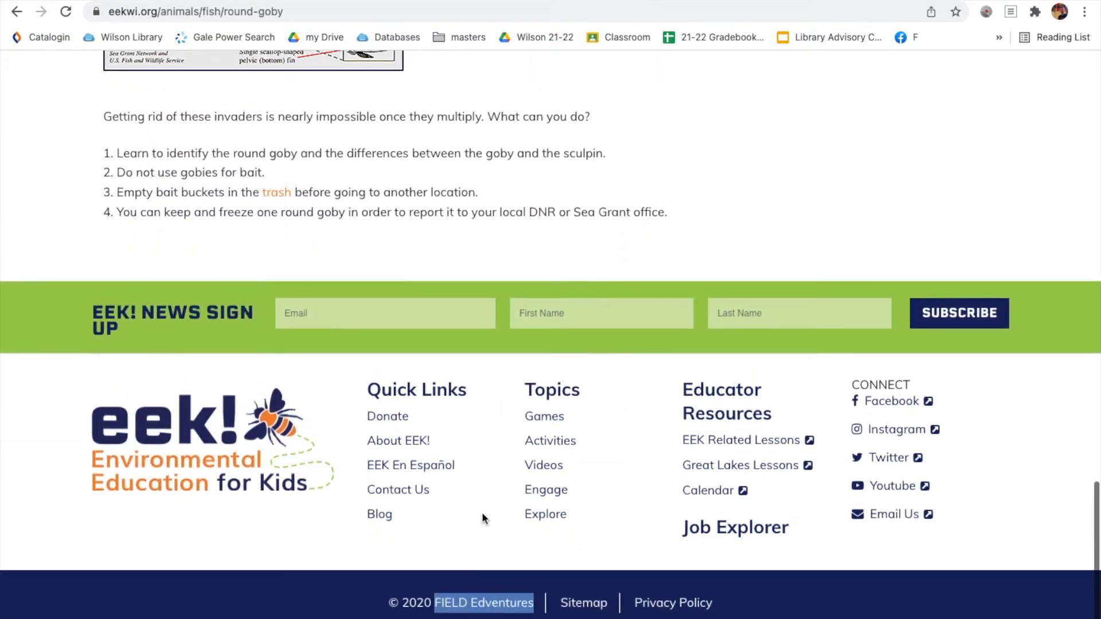
double_click(411, 600)
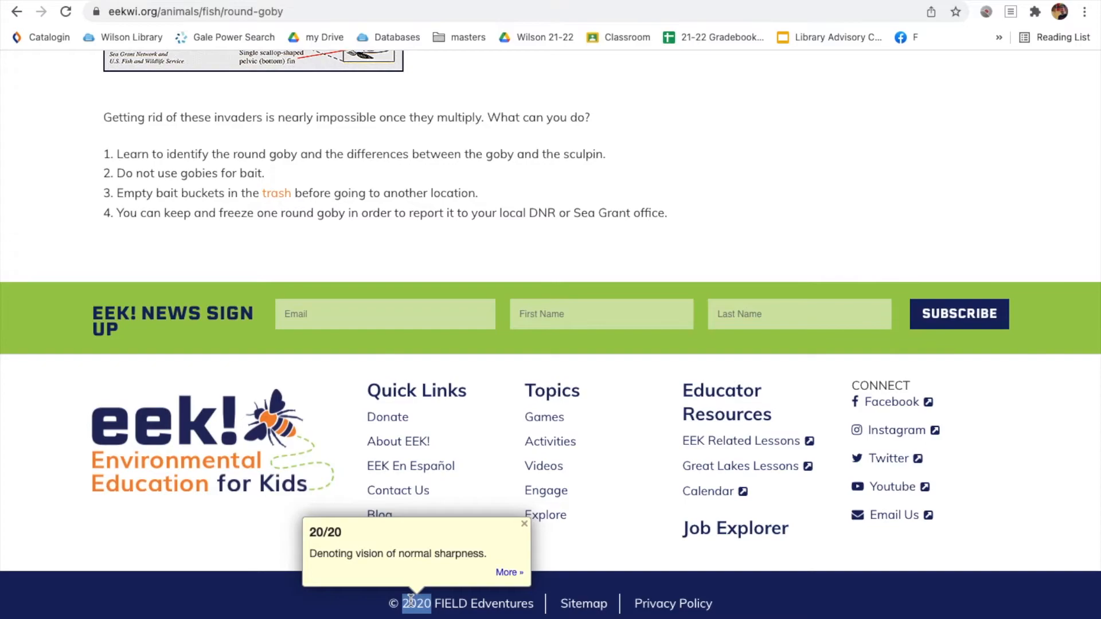
left_click(318, 617)
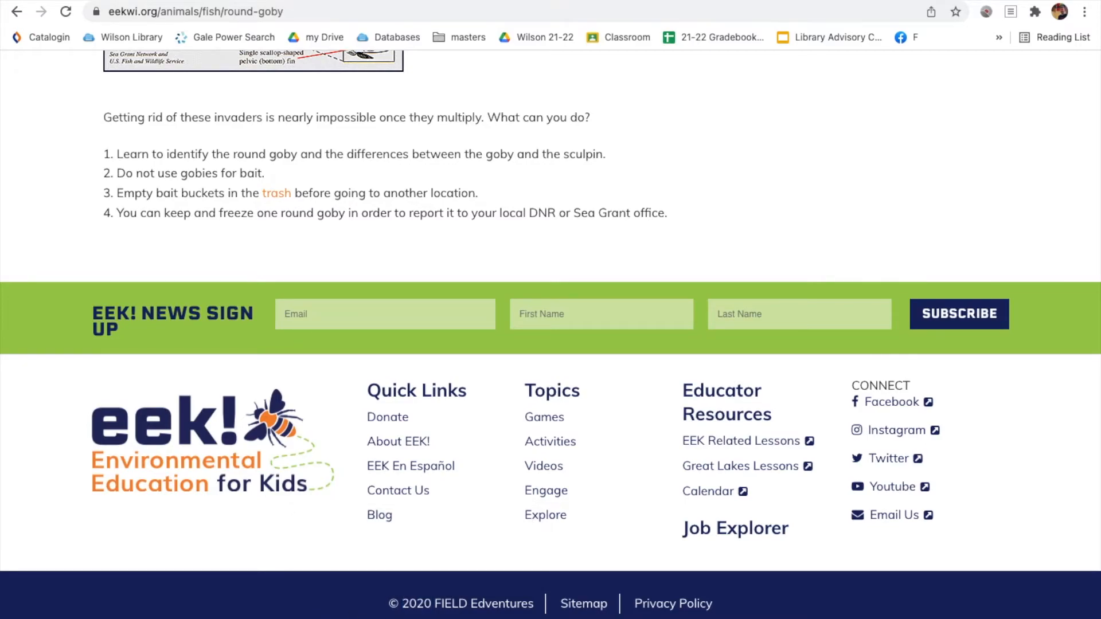
double_click(420, 604)
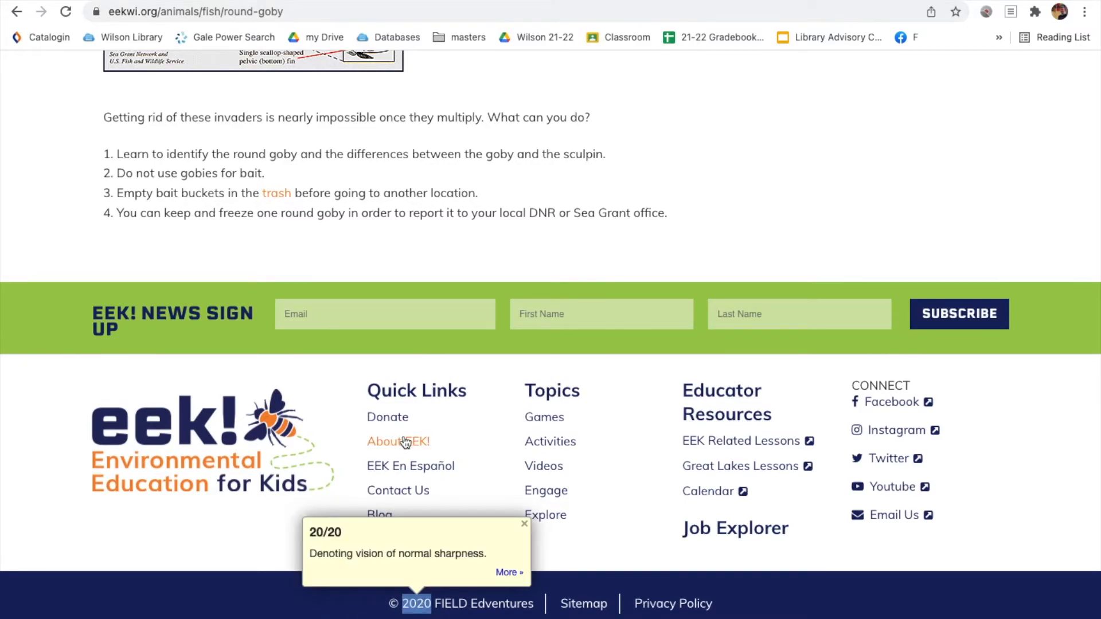
scroll(405, 442, "up", 15)
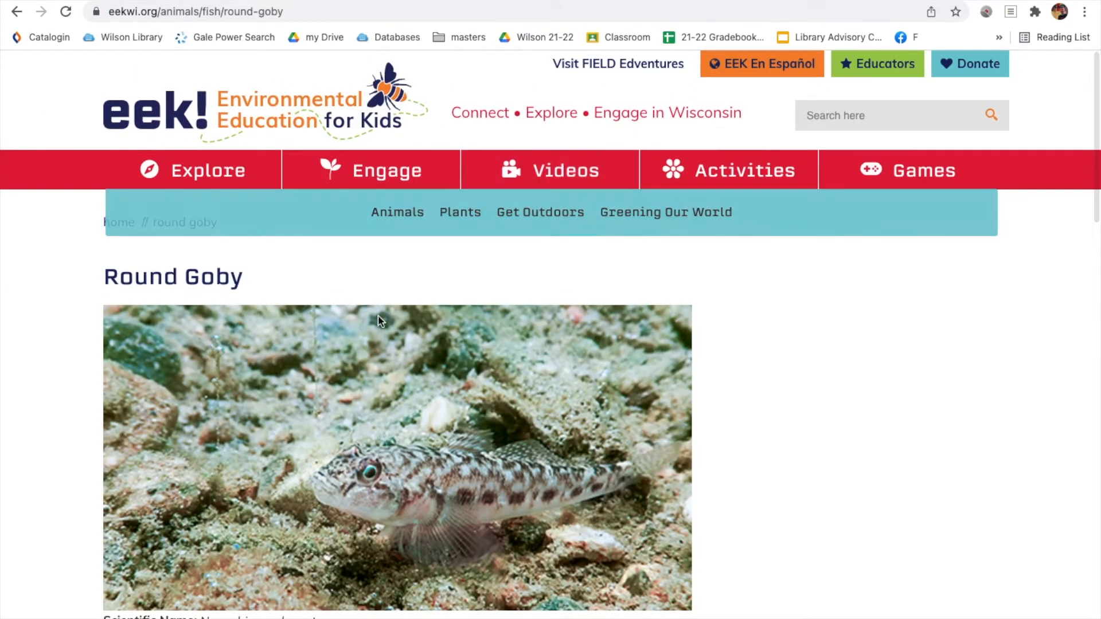
scroll(307, 261, "down", 1)
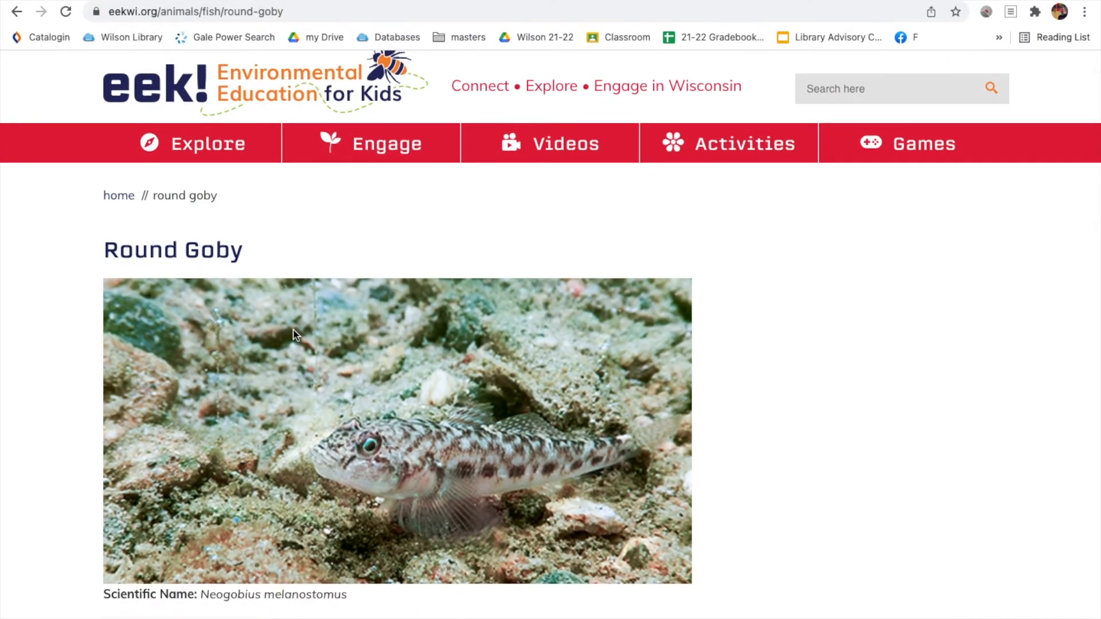
scroll(293, 334, "down", 15)
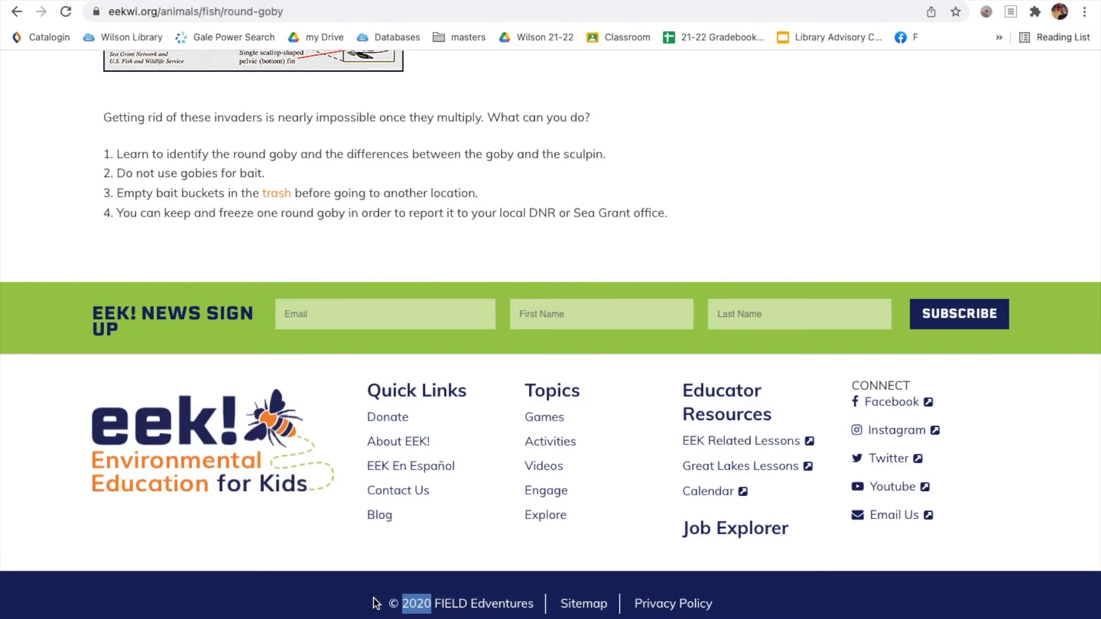
left_click(324, 2)
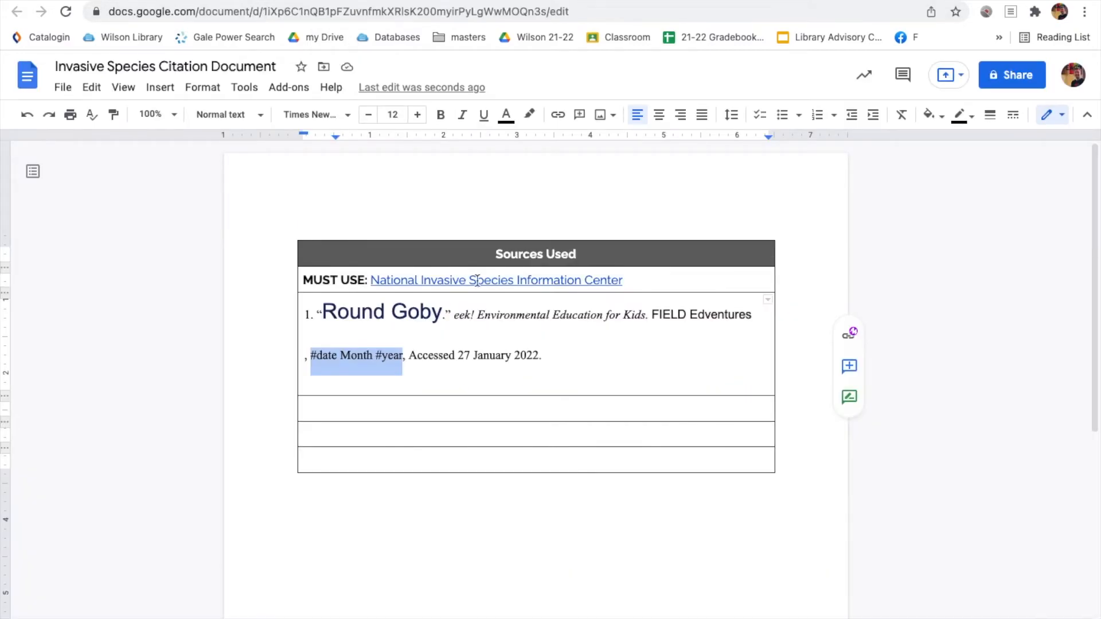
key("Return")
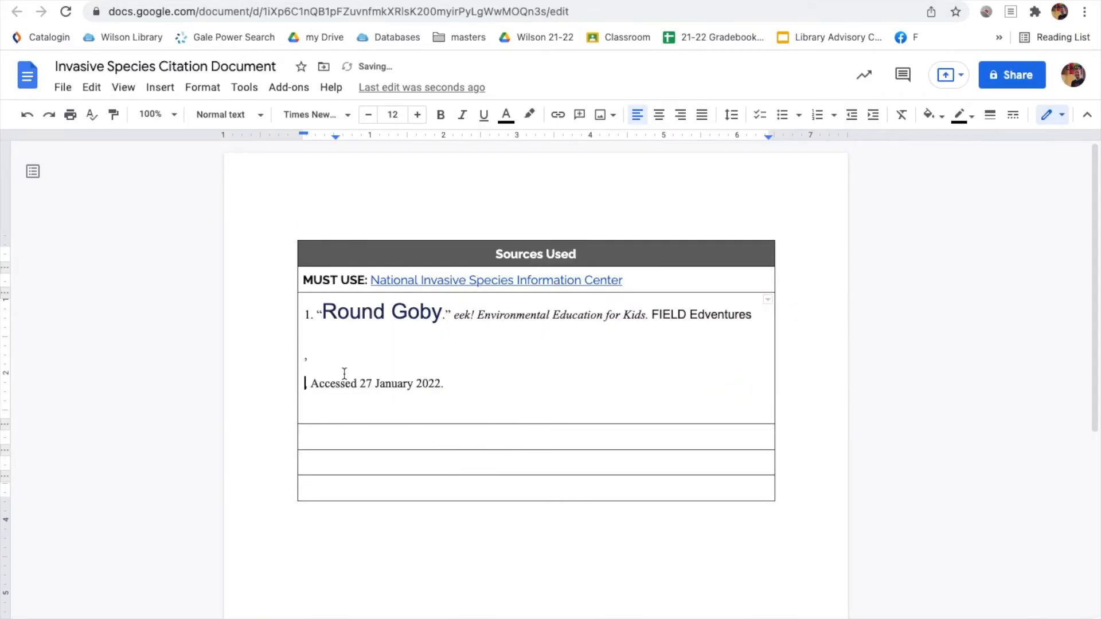
Clear the formatting of the whole Round Goby citation and remove the stray line breaks before and after 2020.
left_click_drag(457, 382, 314, 313)
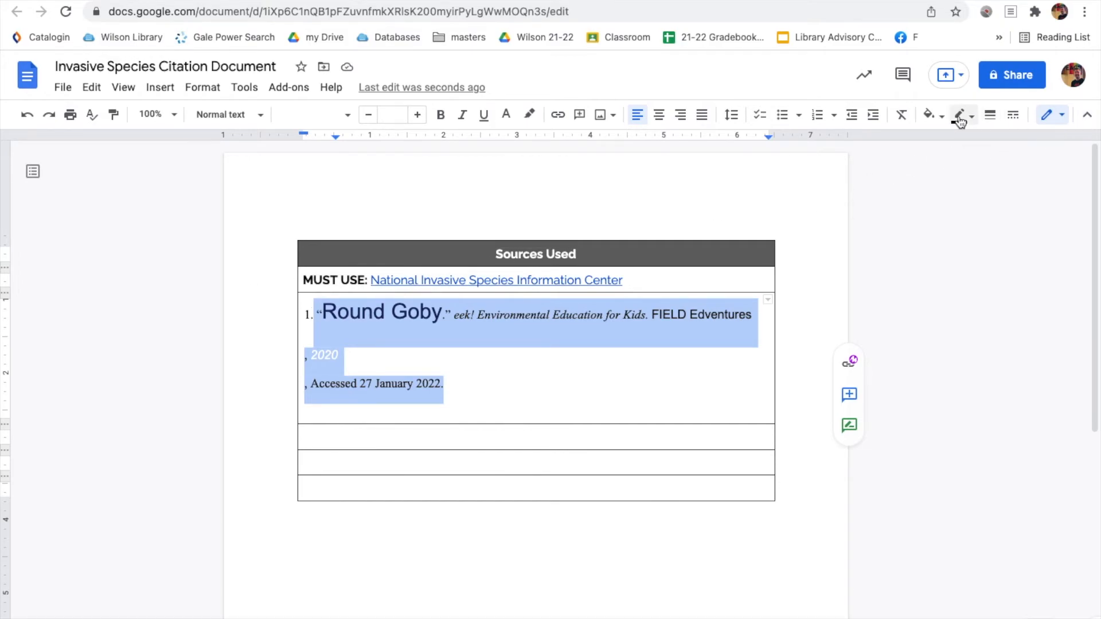
left_click(903, 117)
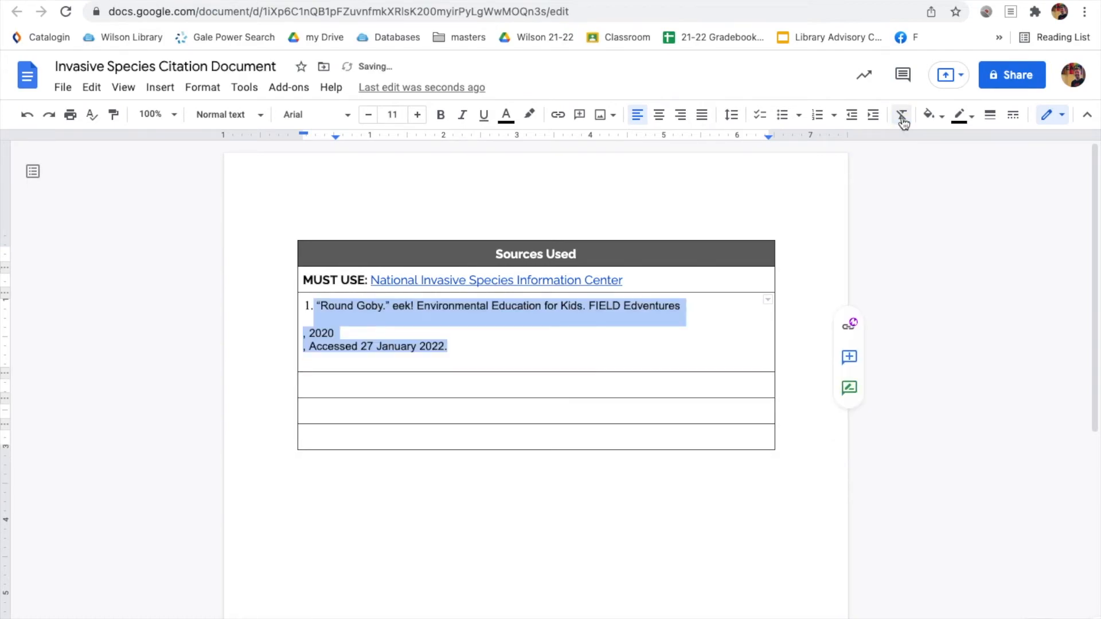
left_click(308, 333)
key("BackSpace")
key("BackSpace")
key("Down")
key("Down")
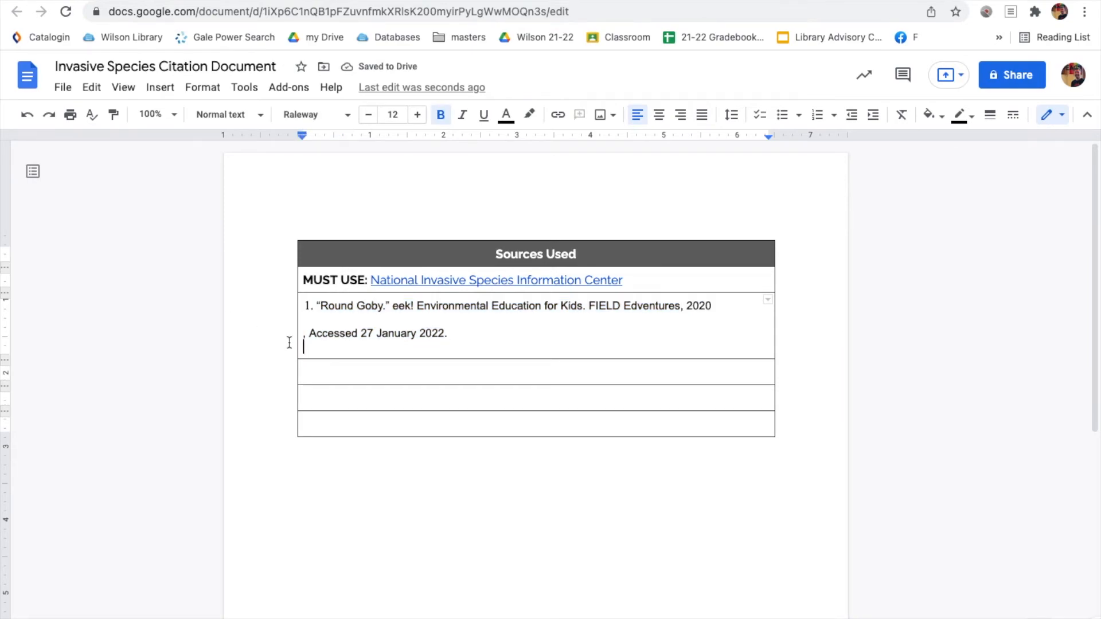
key("Up")
key("BackSpace")
key("Down")
Delete the list number before the Round Goby citation and insert an empty line above it.
left_click(313, 306)
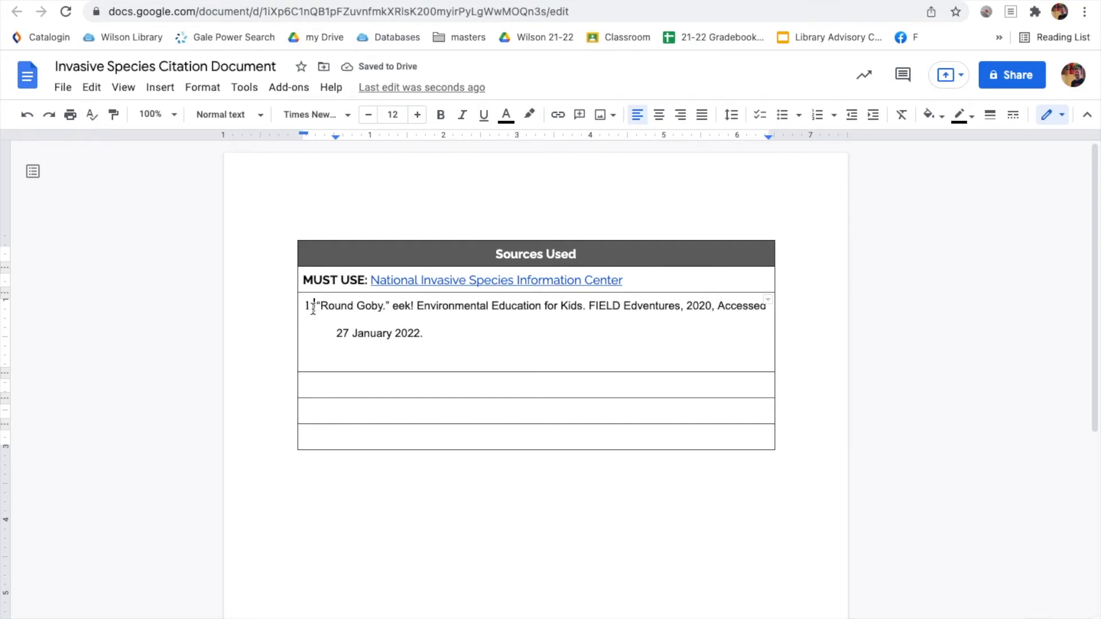
key("BackSpace")
key("Return")
key("Up")
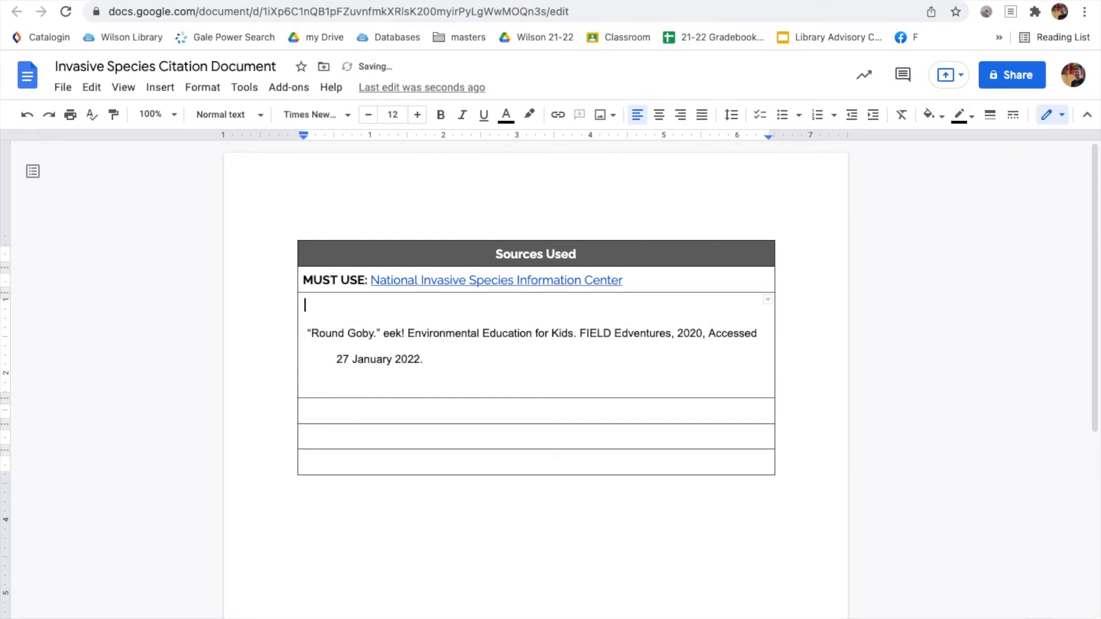
Italicize the website name "eek! Environmental Education for Kids." in the citation.
left_click(385, 333)
left_click(576, 333, "shift")
key("ctrl+i")
left_click(339, 333)
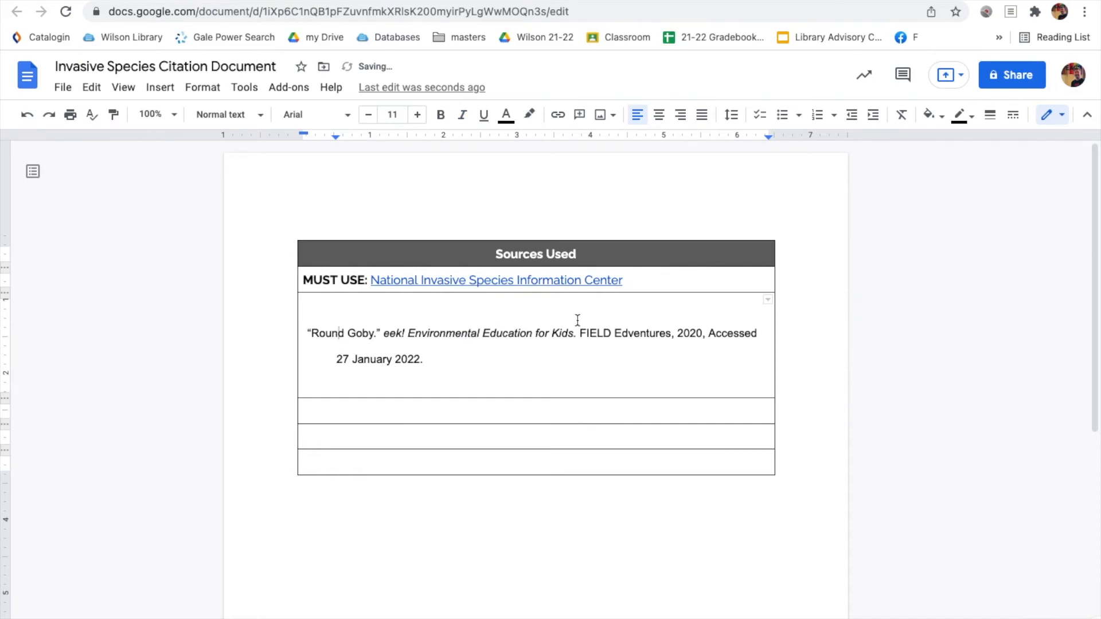
Replace the comma after 2020 in the citation with a period, before the word "Accessed".
double_click(692, 333)
key("Right")
key("BackSpace")
type(".")
double_click(730, 344)
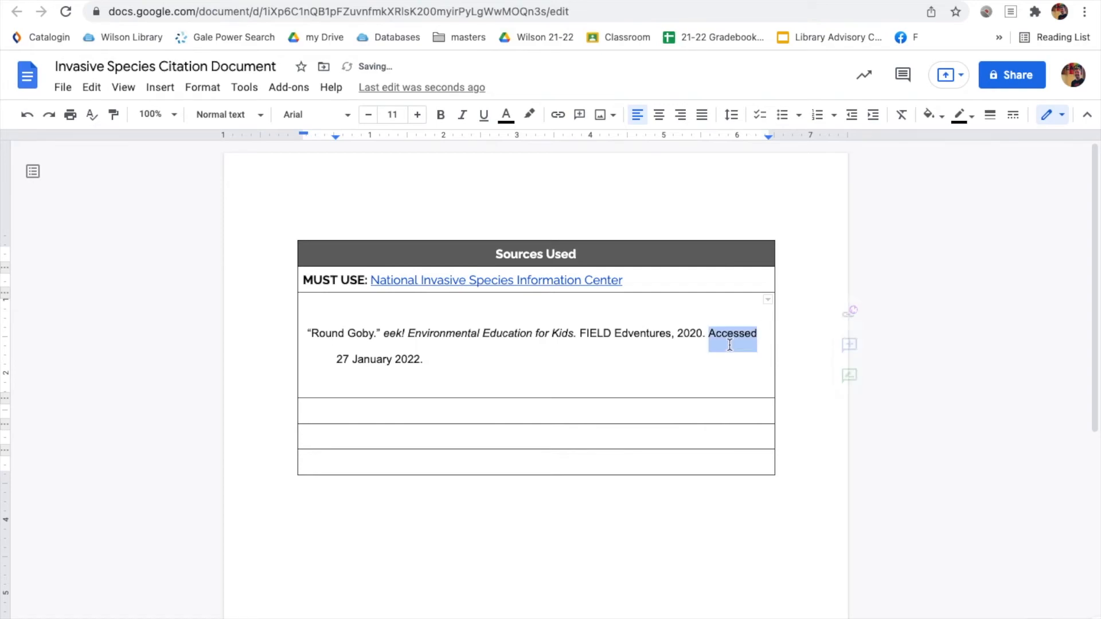
Select the complete Round Goby citation, from the article title through the access date.
left_click_drag(446, 354, 241, 296)
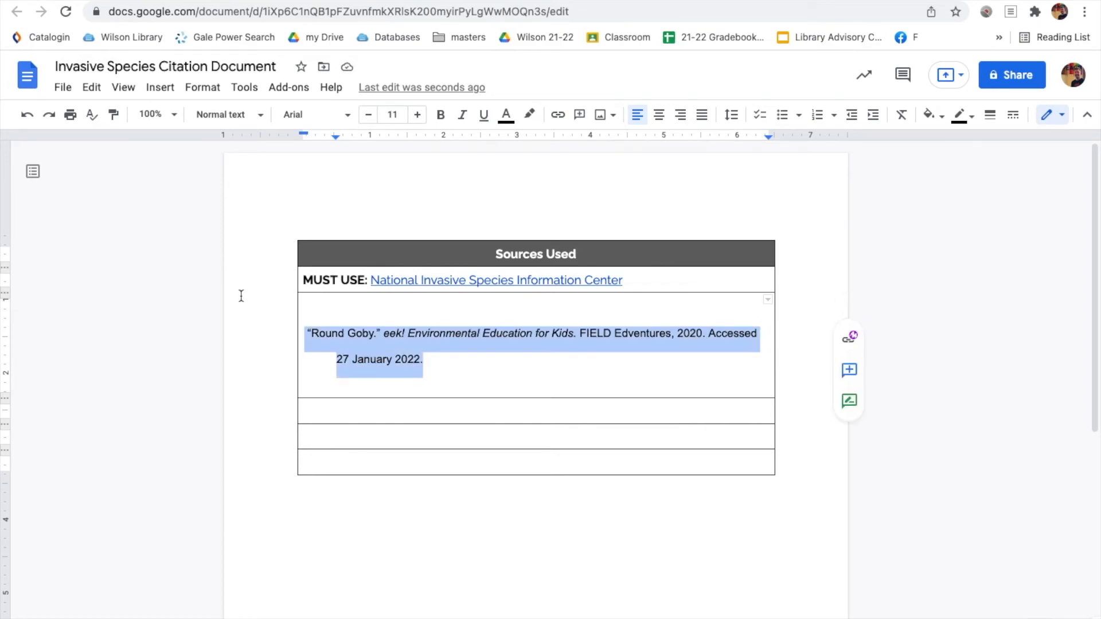